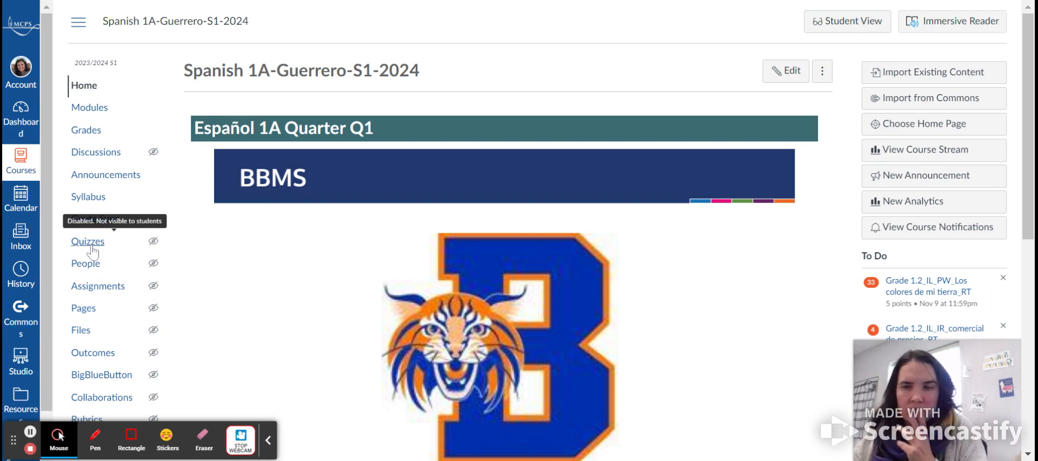
- Go to the course's Quizzes and start a new quiz using the New Quizzes engine
{"action": "left_click", "coordinate": [89, 242]}
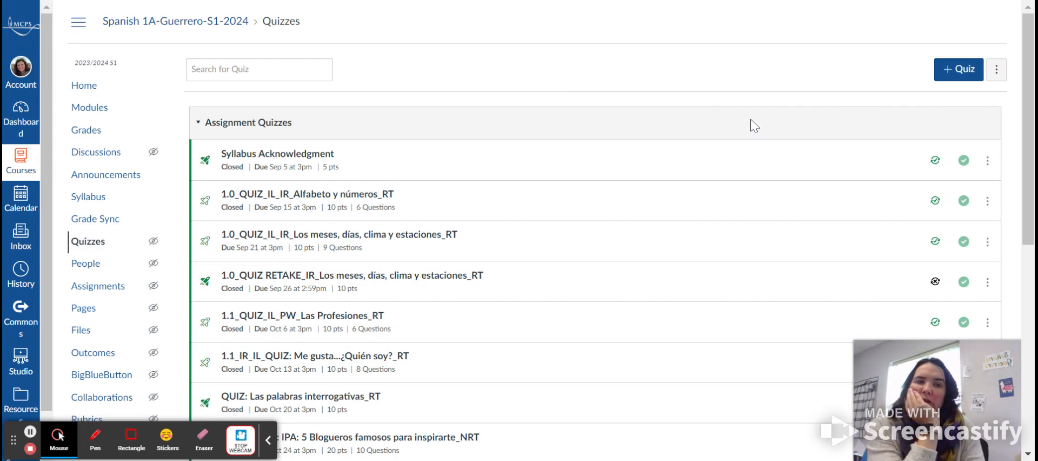
{"action": "left_click", "coordinate": [955, 72]}
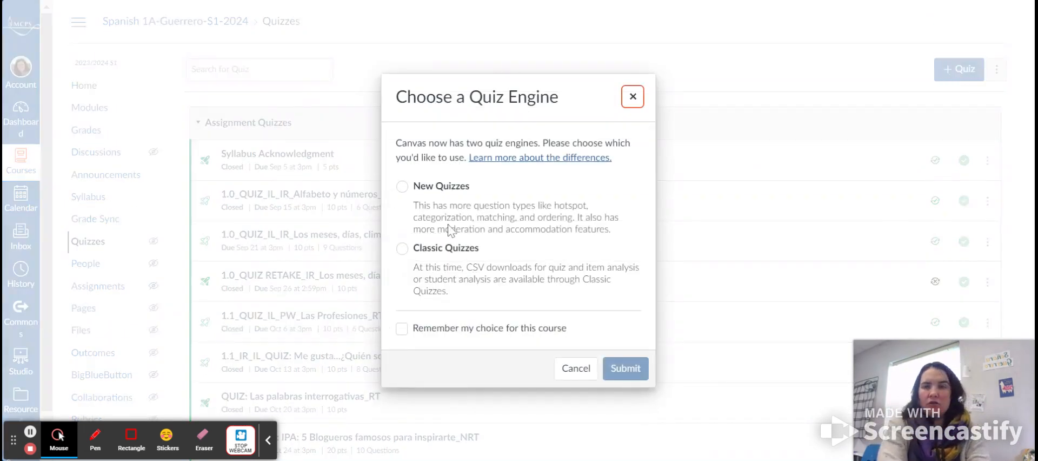
{"action": "left_click", "coordinate": [448, 229]}
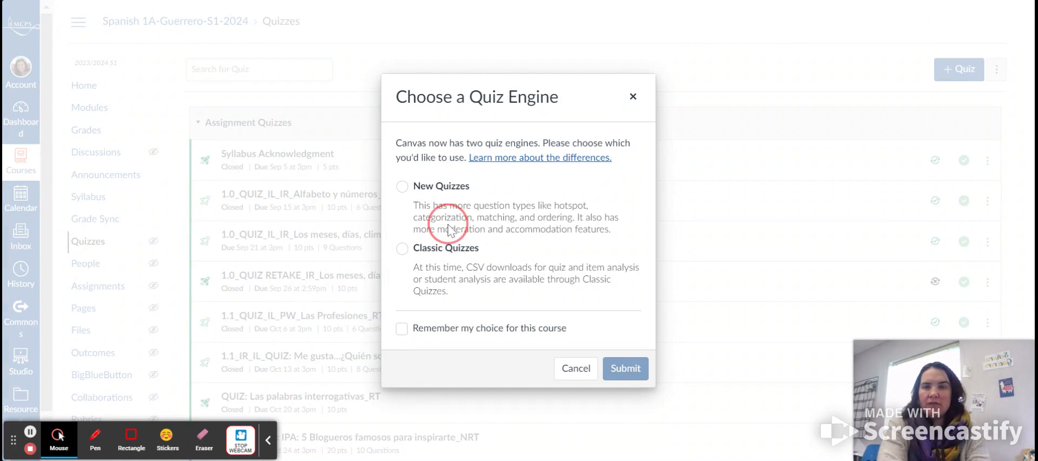
{"action": "left_click", "coordinate": [404, 187]}
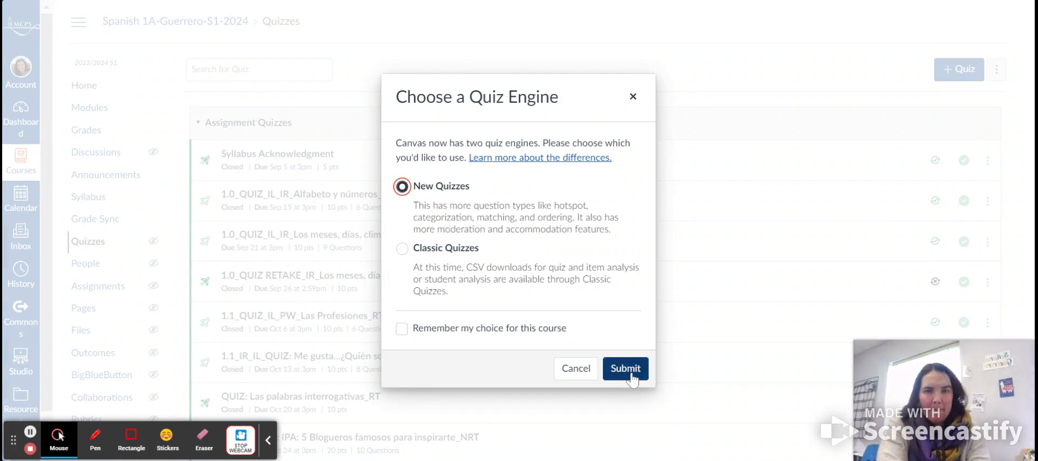
{"action": "left_click", "coordinate": [628, 378]}
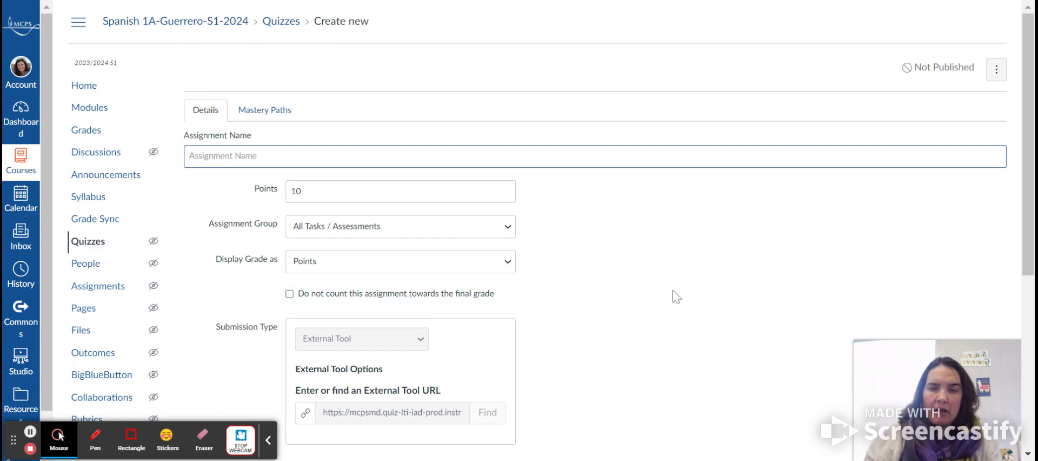
- Name the quiz assignment "Differnet versiosns of a quiz"
{"action": "scroll", "coordinate": [677, 297], "scroll_direction": "down", "scroll_amount": 5}
{"action": "scroll", "coordinate": [677, 297], "scroll_direction": "up", "scroll_amount": 5}
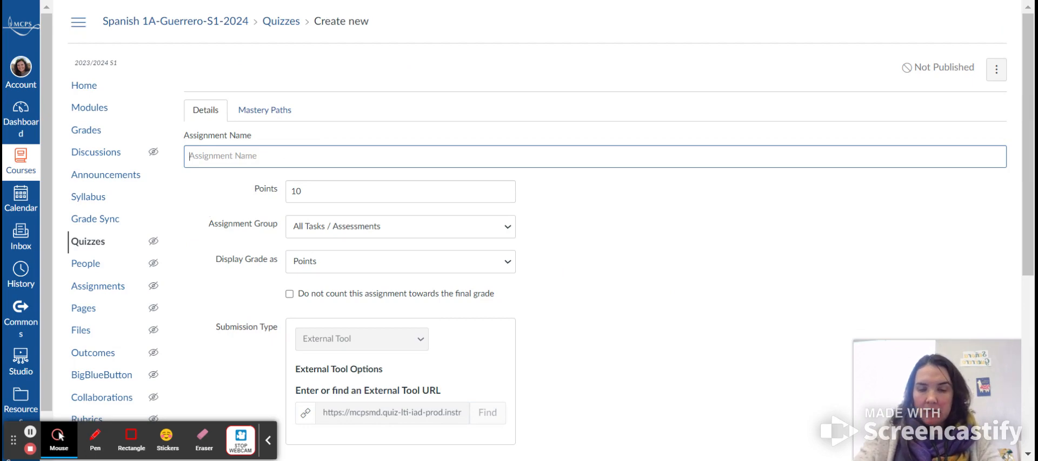
{"action": "type", "text": "Differnet versiosns"}
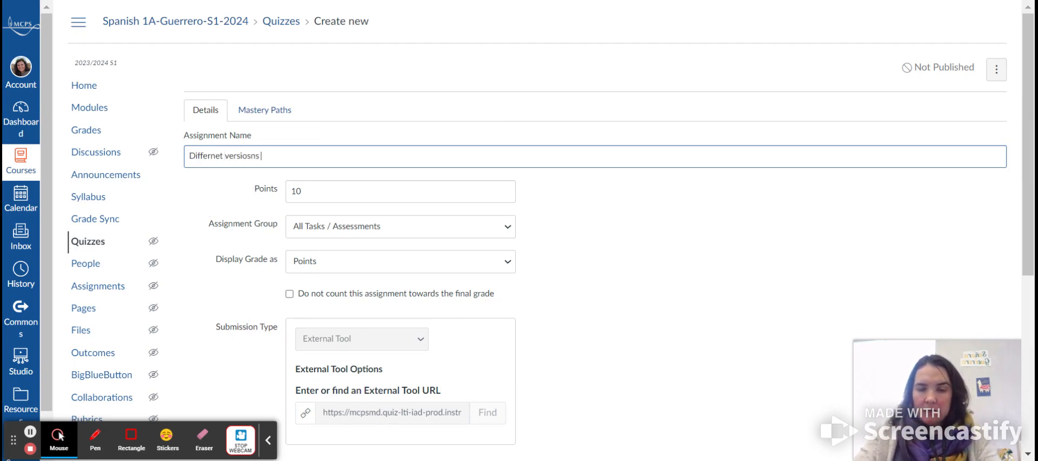
{"action": "type", "text": " of a quiz"}
- Try to save the quiz without a due date
{"action": "scroll", "coordinate": [519, 231], "scroll_direction": "down", "scroll_amount": 4}
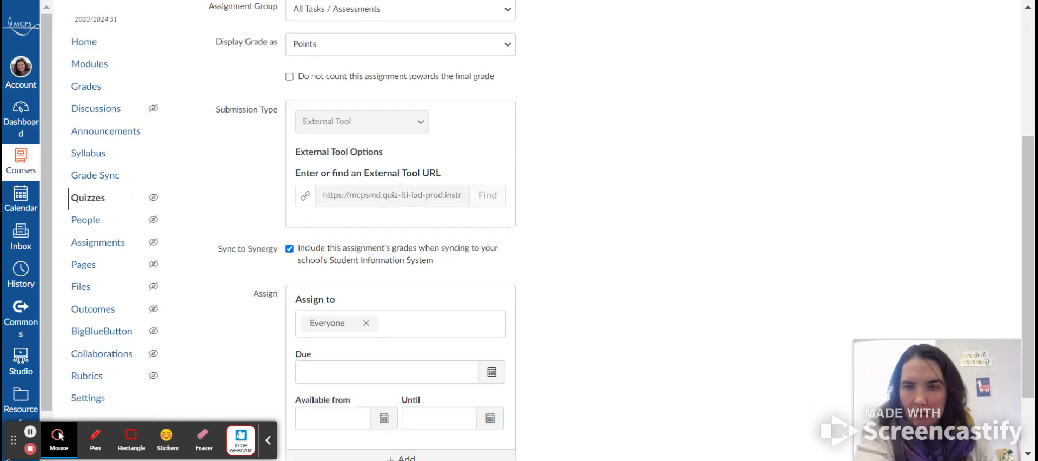
{"action": "scroll", "coordinate": [519, 230], "scroll_direction": "down", "scroll_amount": 2}
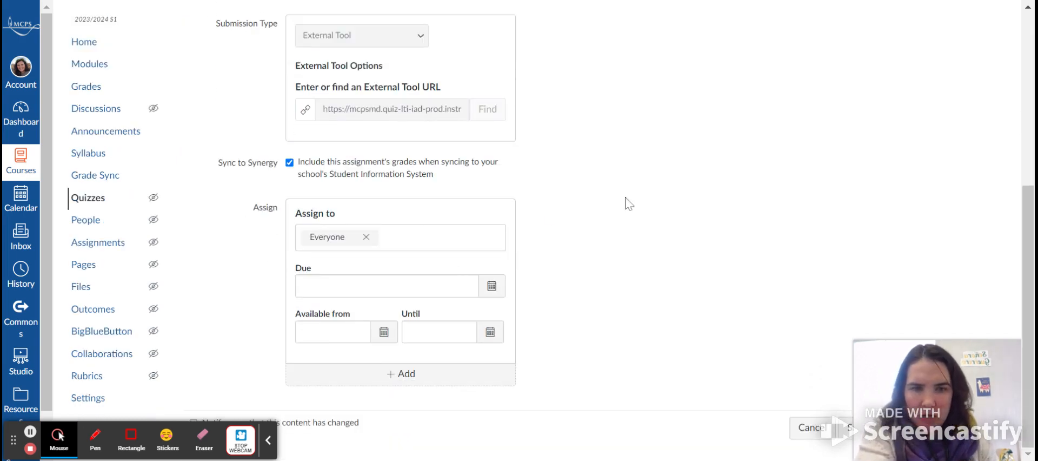
{"action": "key", "text": "ctrl+a"}
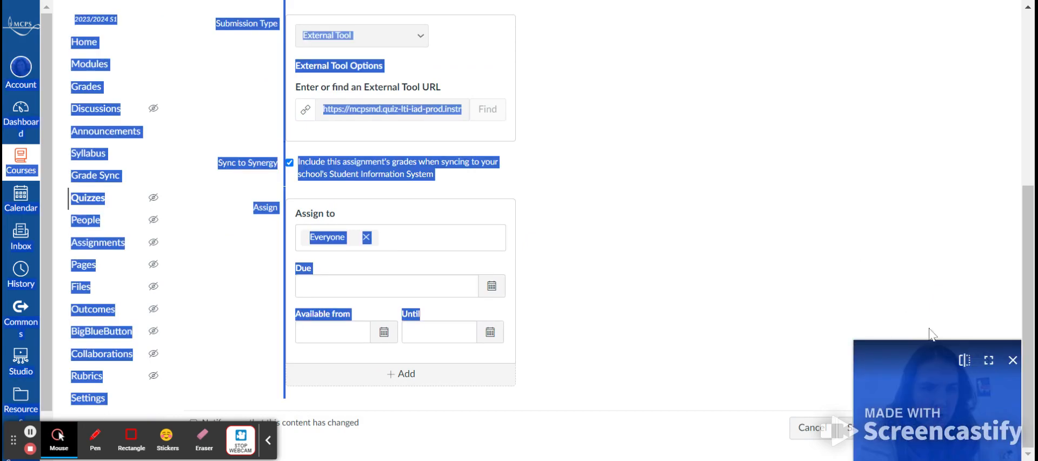
{"action": "left_click", "coordinate": [904, 358]}
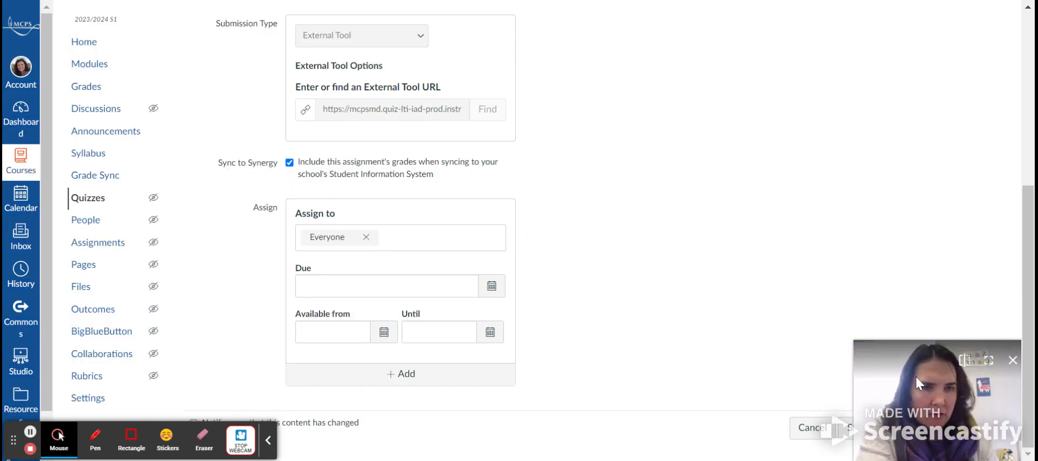
{"action": "left_click_drag", "start_coordinate": [936, 389], "coordinate": [937, 248]}
{"action": "left_click", "coordinate": [981, 427]}
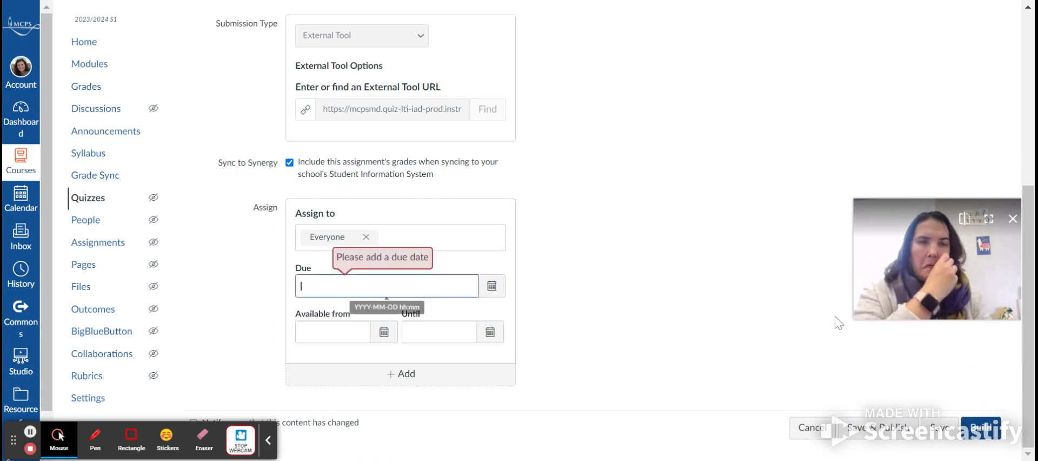
- Set the due date to Nov 24, 2023, 11:59 PM and save the quiz to open its build page
{"action": "left_click", "coordinate": [491, 286]}
{"action": "left_click", "coordinate": [412, 397]}
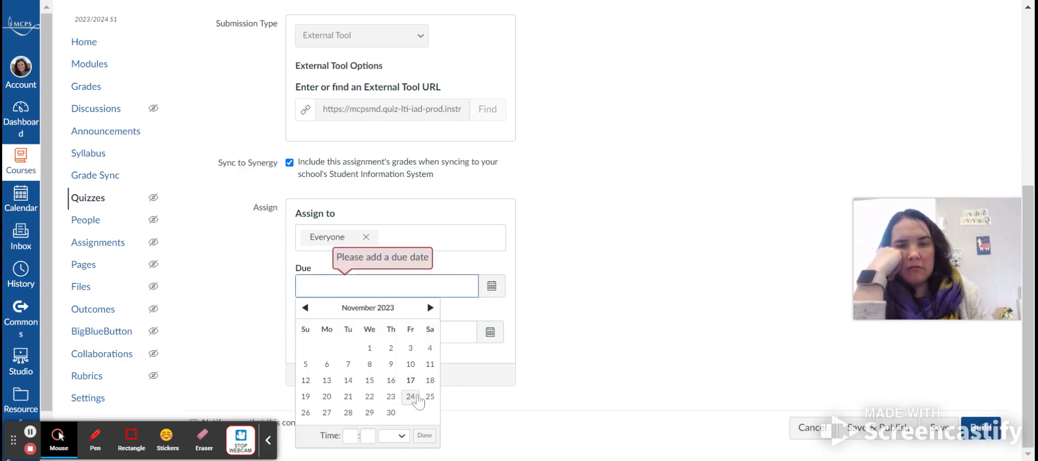
{"action": "left_click", "coordinate": [424, 435]}
{"action": "left_click", "coordinate": [981, 430]}
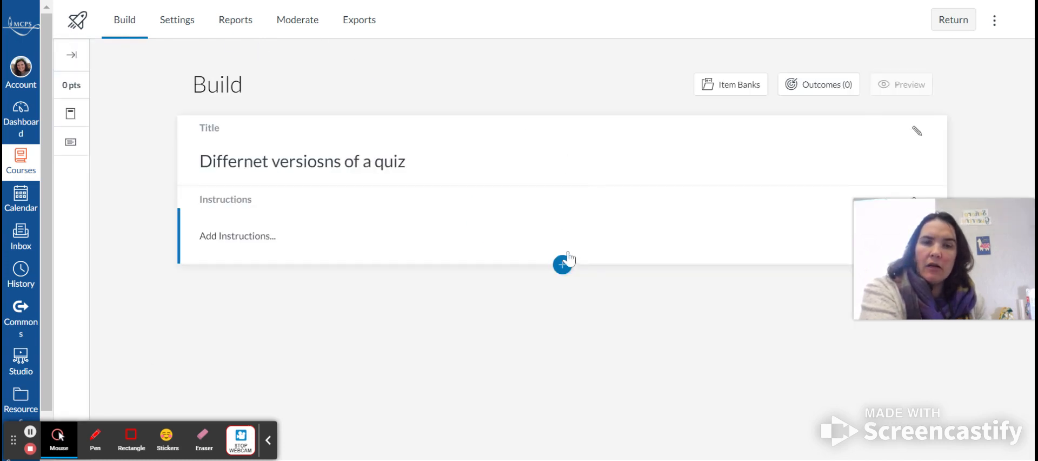
- Open the item banks and create a new bank named colors, shared with Spanish 1A-Guerrero-S1-2024
{"action": "left_click", "coordinate": [713, 93]}
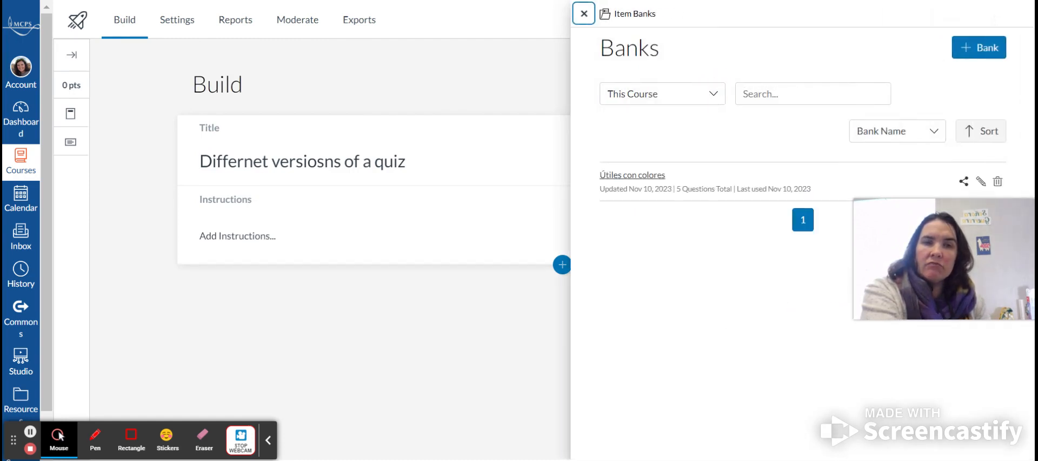
{"action": "left_click", "coordinate": [974, 56]}
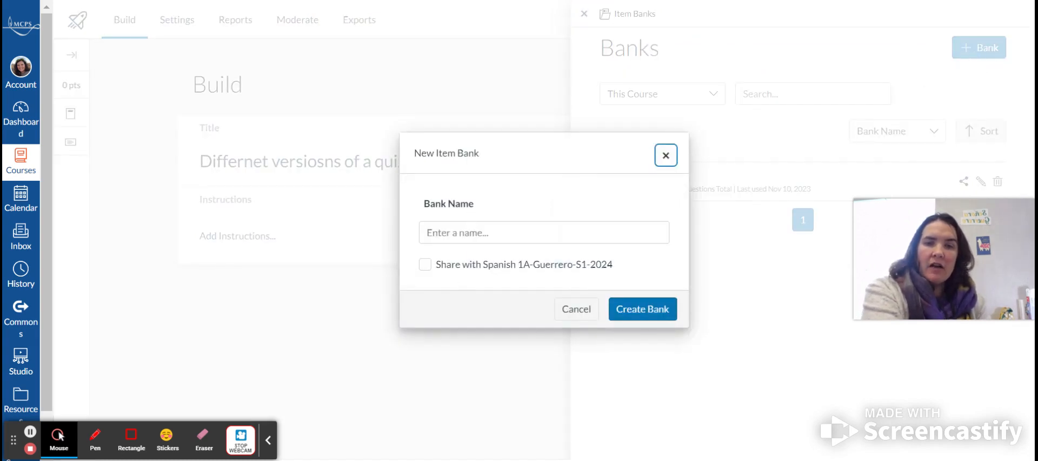
{"action": "left_click", "coordinate": [474, 231]}
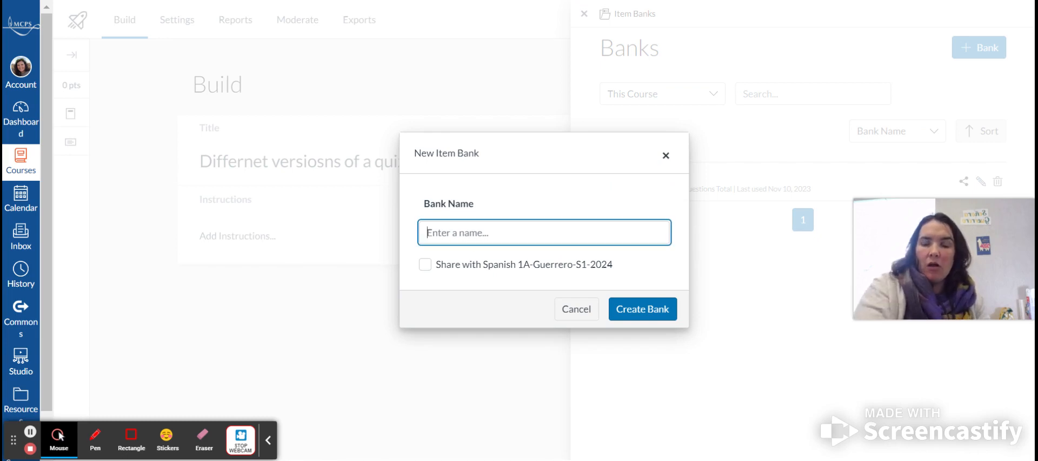
{"action": "type", "text": "colors"}
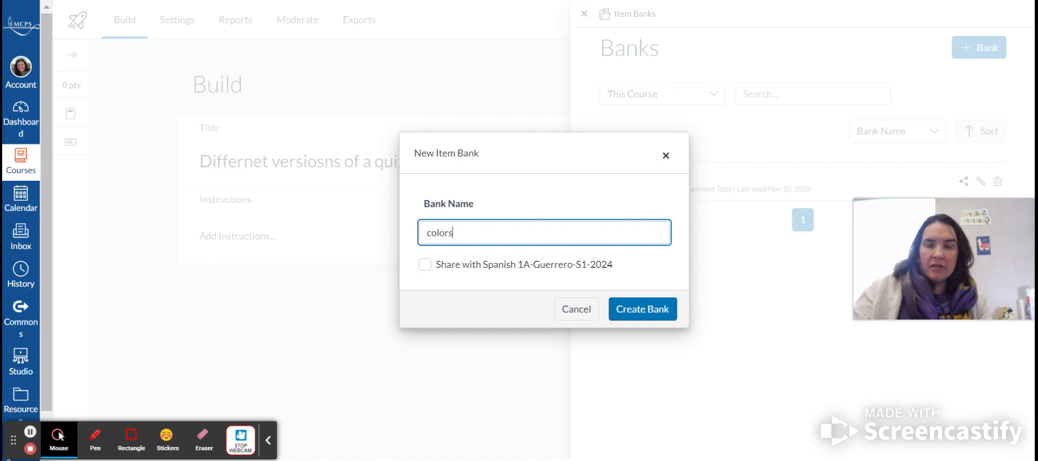
{"action": "left_click", "coordinate": [425, 264]}
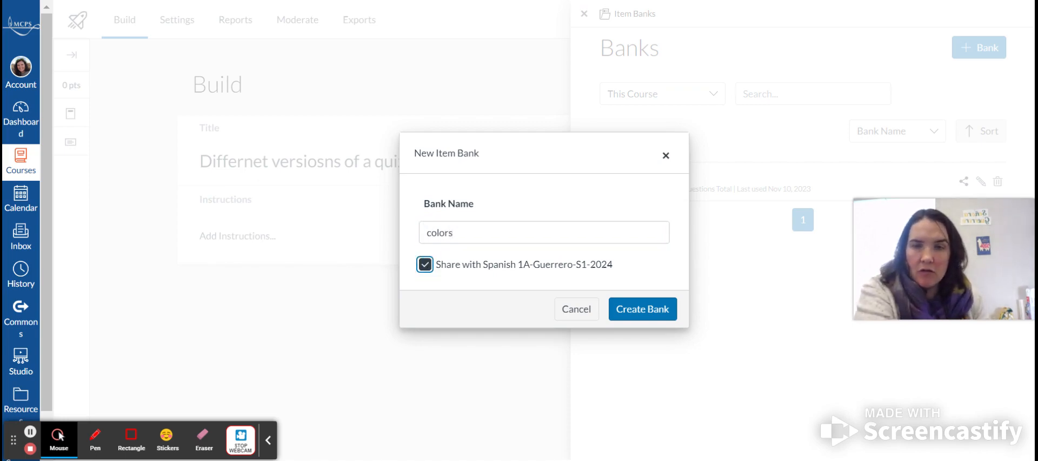
{"action": "left_click", "coordinate": [654, 309]}
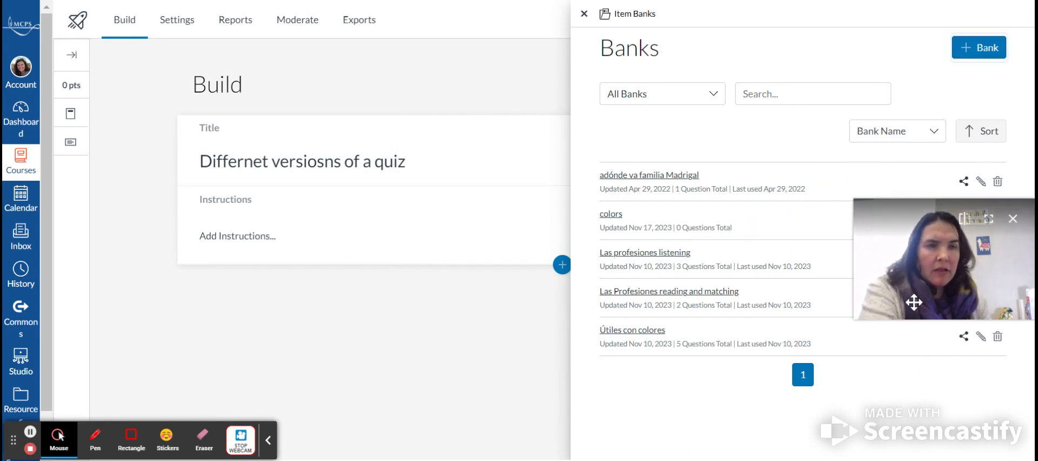
{"action": "left_click_drag", "start_coordinate": [922, 274], "coordinate": [914, 416]}
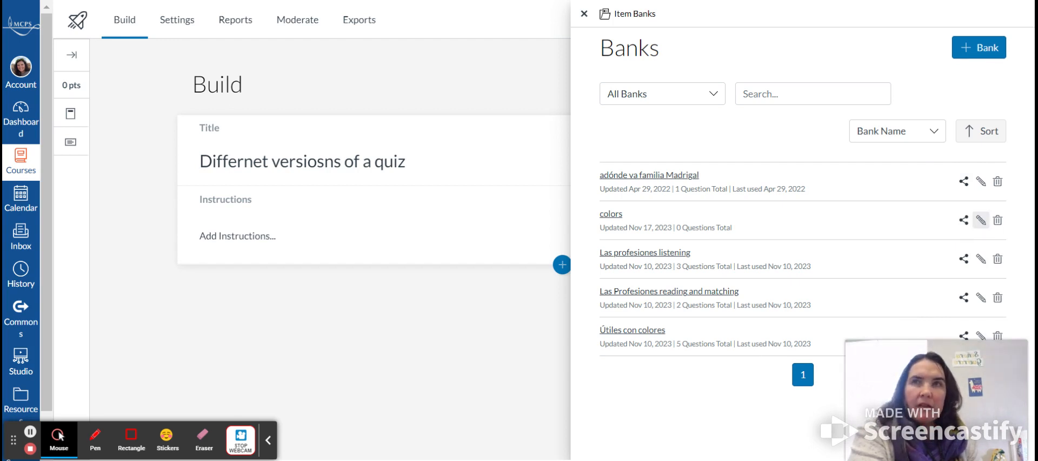
{"action": "left_click", "coordinate": [982, 225]}
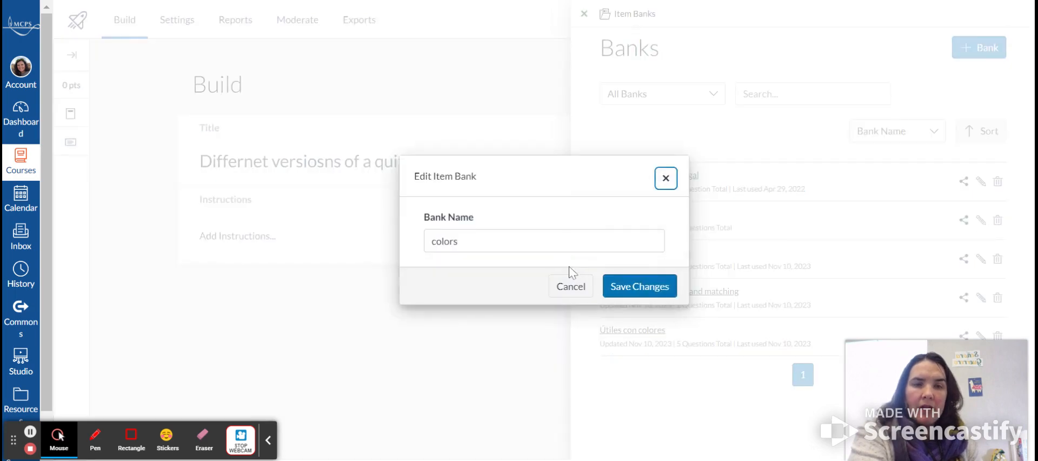
{"action": "left_click", "coordinate": [567, 285]}
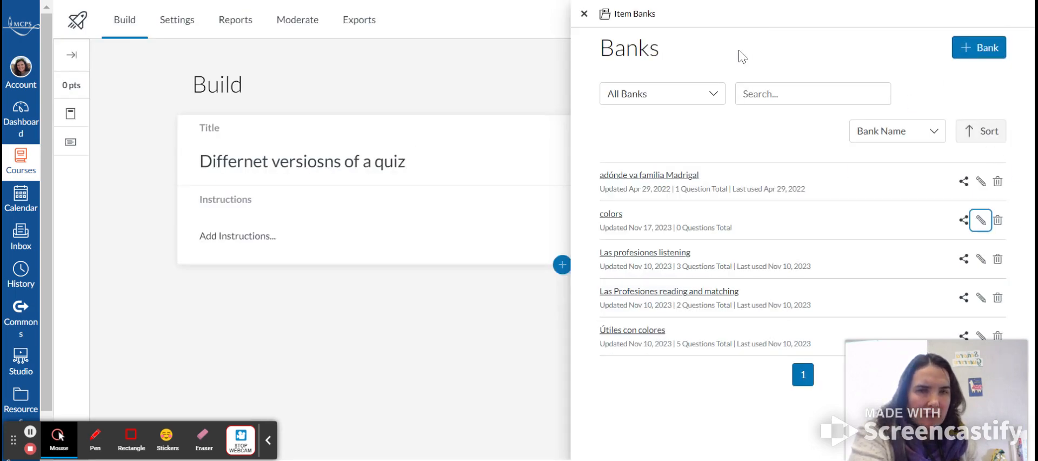
- Open the colors bank, go back to the bank list and close the item banks panel
{"action": "left_click", "coordinate": [617, 217]}
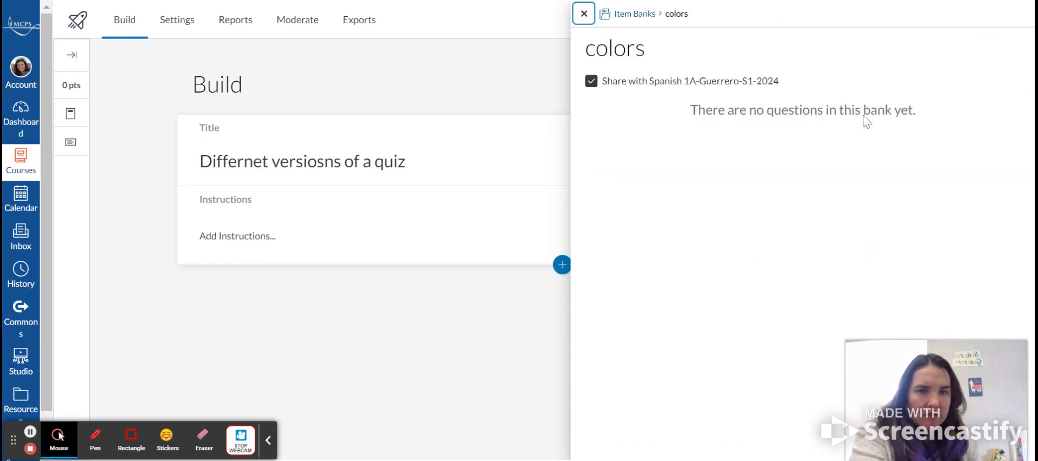
{"action": "left_click", "coordinate": [634, 16]}
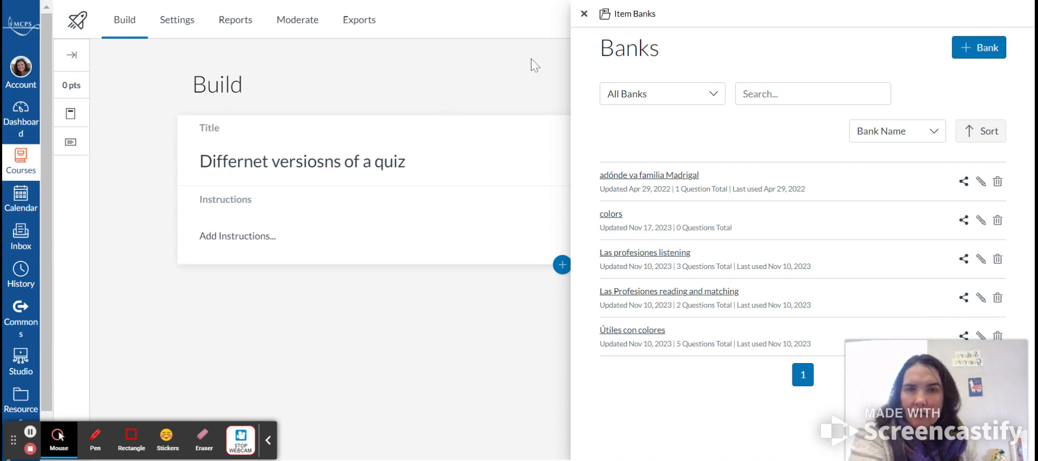
{"action": "left_click", "coordinate": [582, 15]}
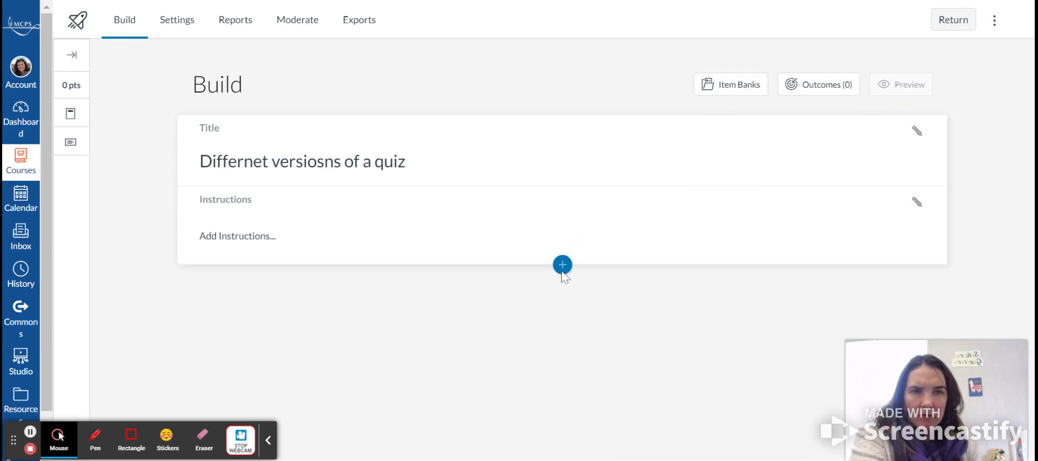
- Open Manage Item Banks, enter the colors bank and add a new Essay question
{"action": "left_click", "coordinate": [995, 21]}
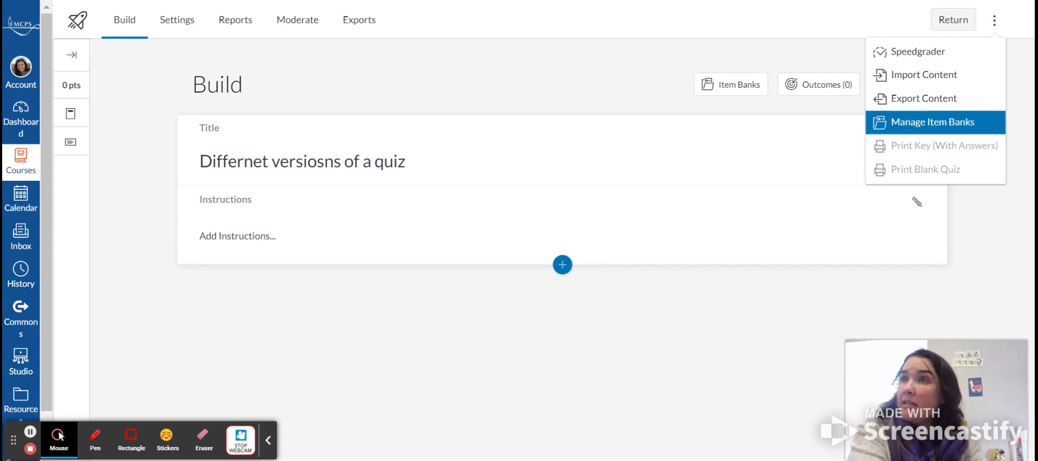
{"action": "left_click", "coordinate": [915, 120]}
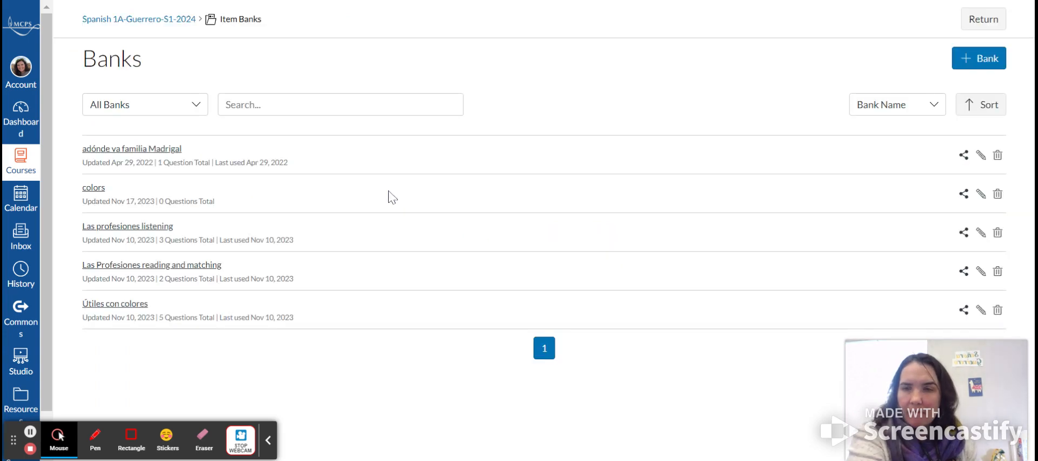
{"action": "left_click", "coordinate": [94, 190]}
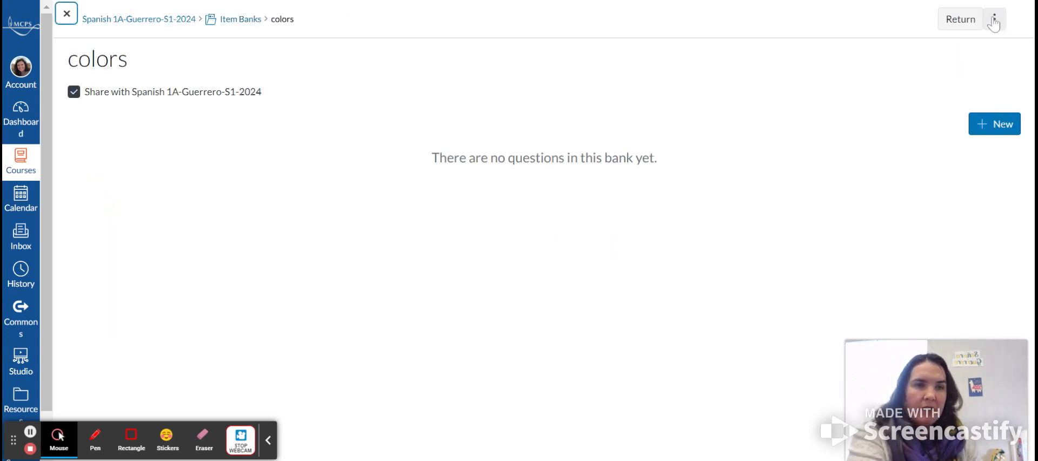
{"action": "left_click", "coordinate": [990, 130]}
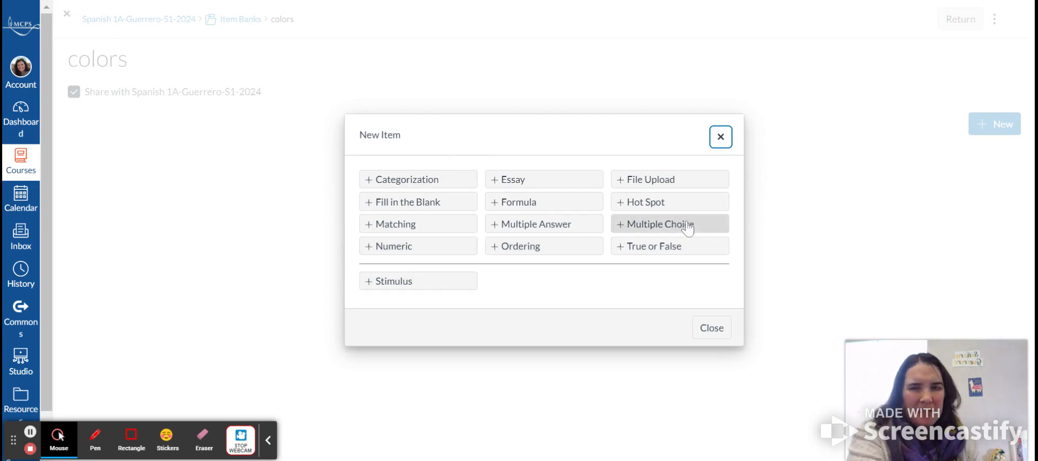
{"action": "left_click", "coordinate": [525, 184]}
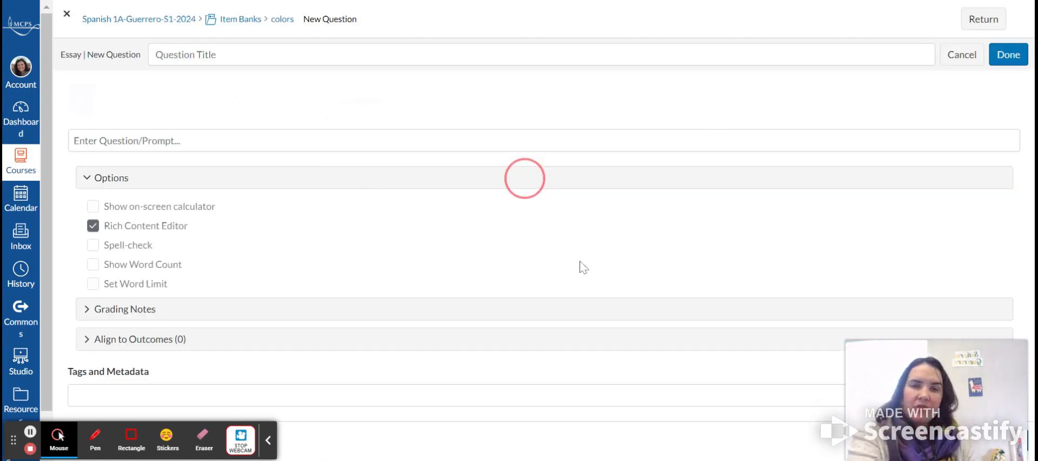
- Enter the essay prompt "¿Qué color es?" and save the question to the colors bank
{"action": "left_click", "coordinate": [174, 146]}
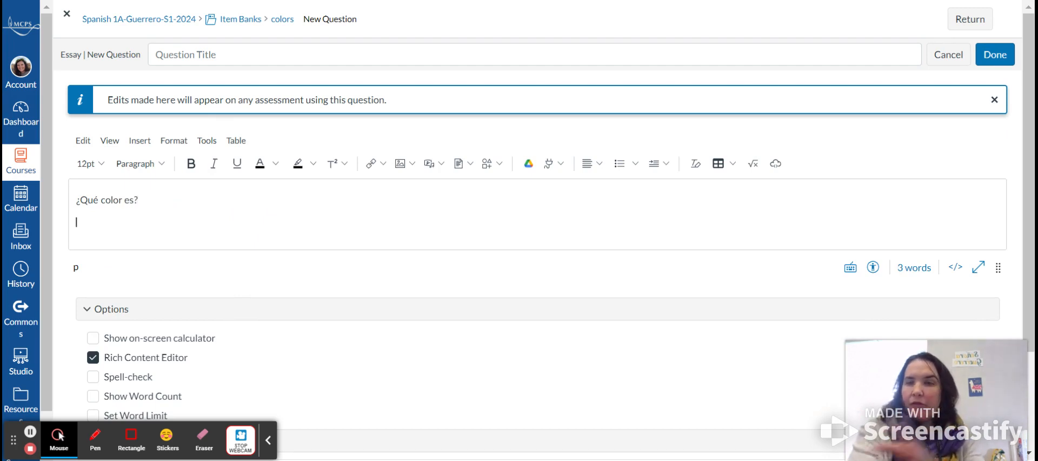
{"action": "scroll", "coordinate": [443, 275], "scroll_direction": "down", "scroll_amount": 2}
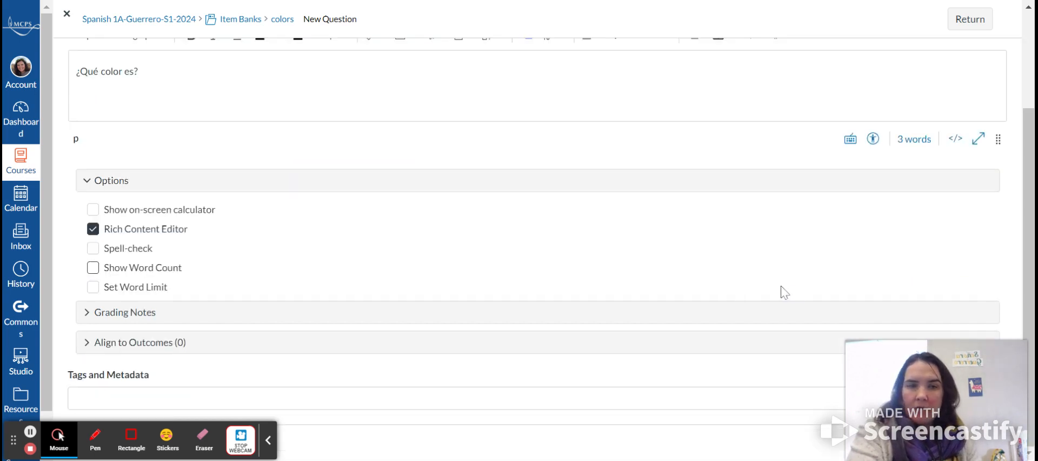
{"action": "mouse_move", "coordinate": [907, 382]}
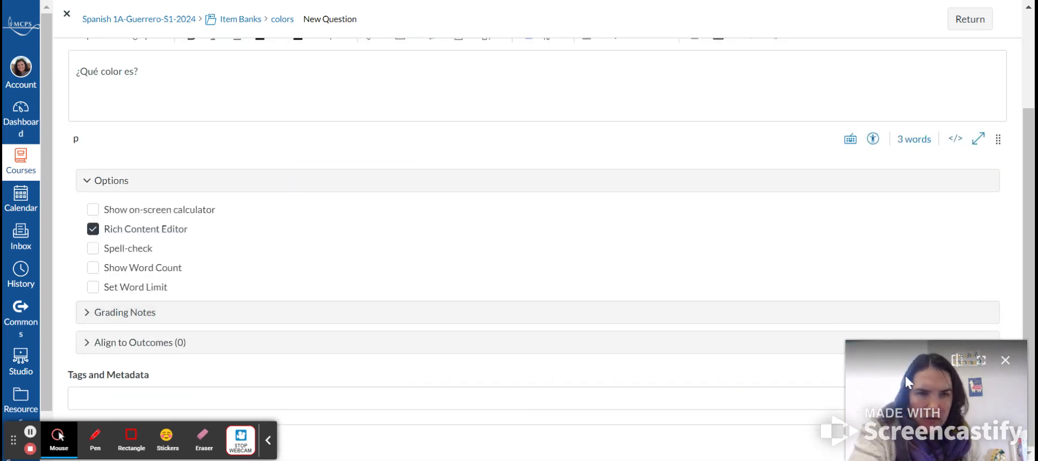
{"action": "left_click_drag", "start_coordinate": [903, 388], "coordinate": [643, 280]}
{"action": "scroll", "coordinate": [464, 436], "scroll_direction": "up", "scroll_amount": 2}
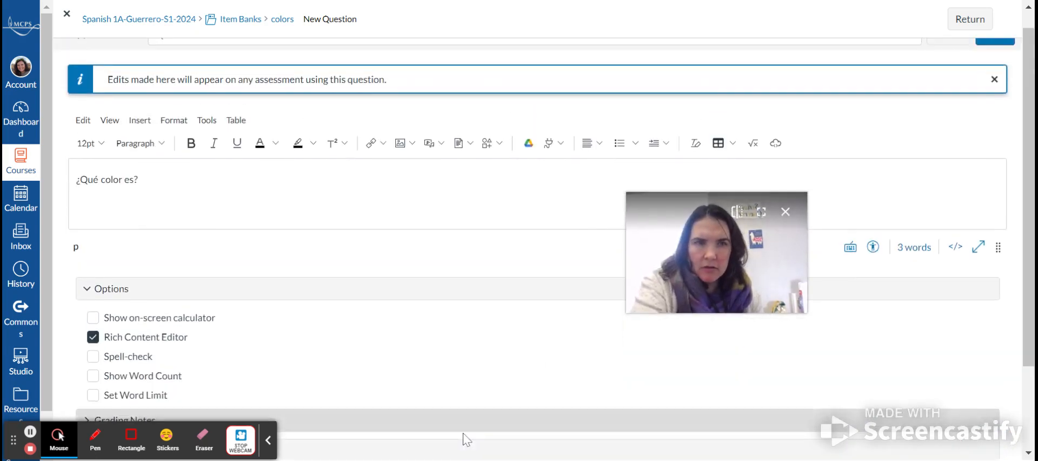
{"action": "scroll", "coordinate": [463, 438], "scroll_direction": "down", "scroll_amount": 2}
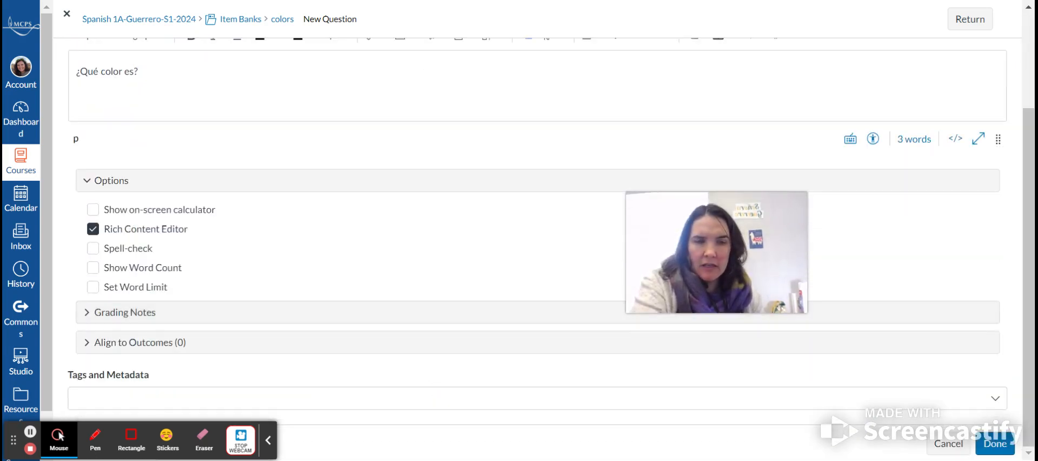
{"action": "left_click", "coordinate": [991, 445]}
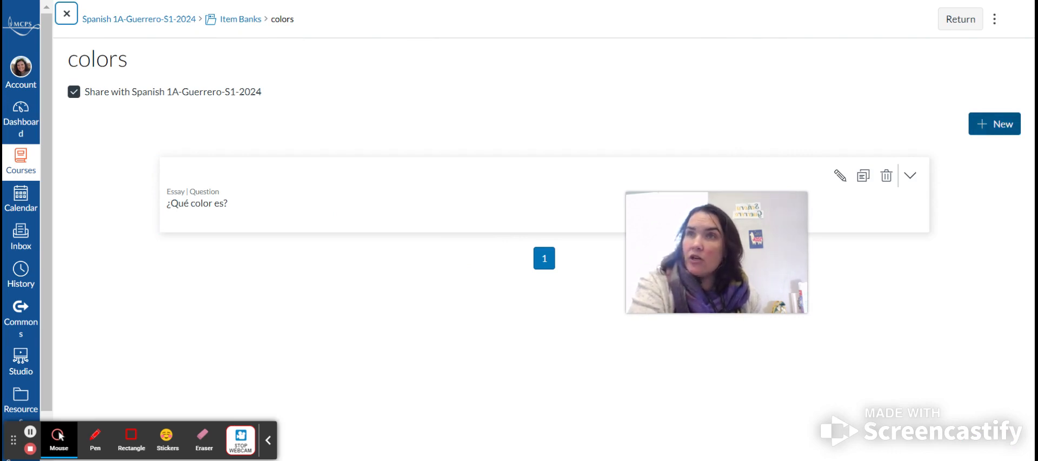
- Add a second Essay question to the colors bank with the prompt "¿Qué color es?" and save it
{"action": "left_click", "coordinate": [1004, 126]}
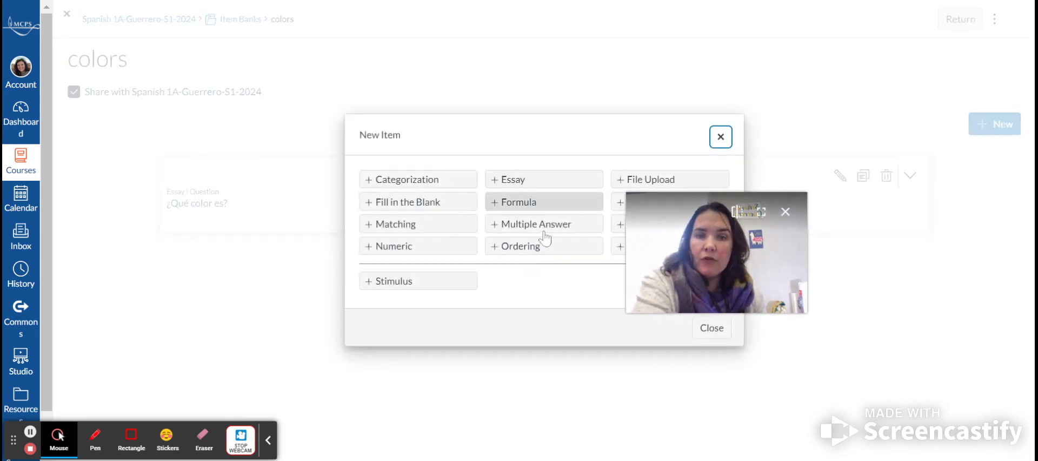
{"action": "left_click", "coordinate": [523, 184]}
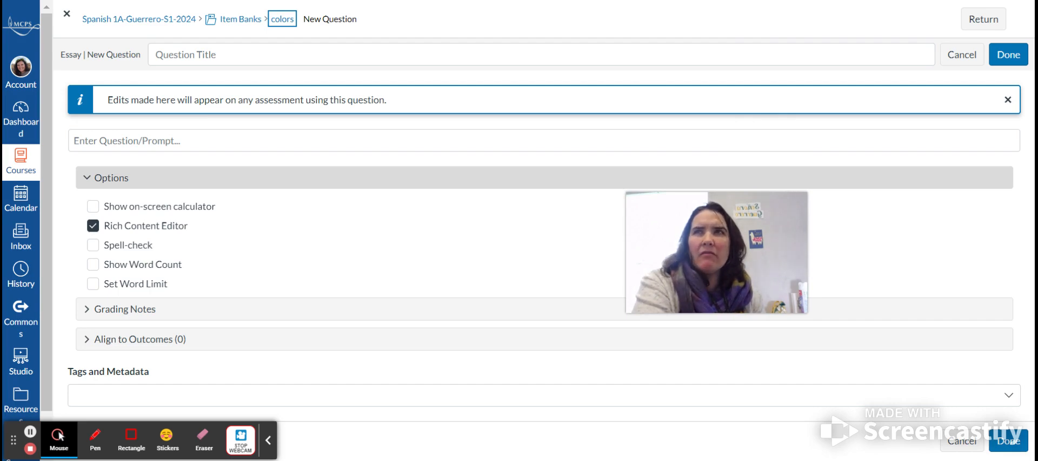
{"action": "left_click", "coordinate": [247, 138]}
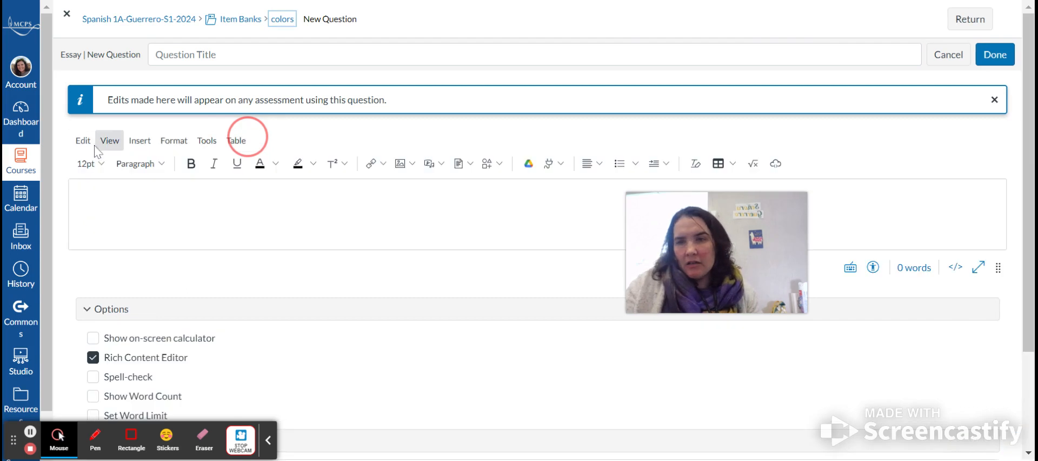
{"action": "type", "text": "¿"}
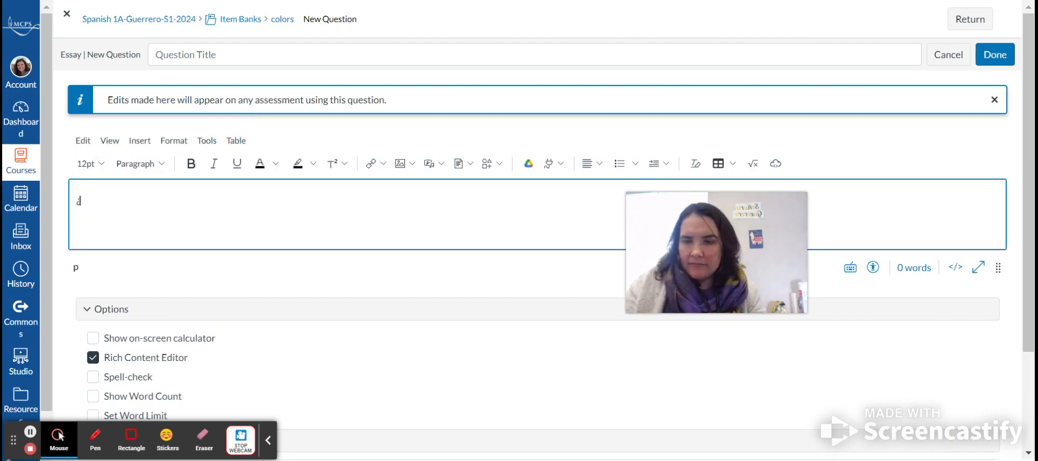
{"action": "type", "text": "Qué dolo"}
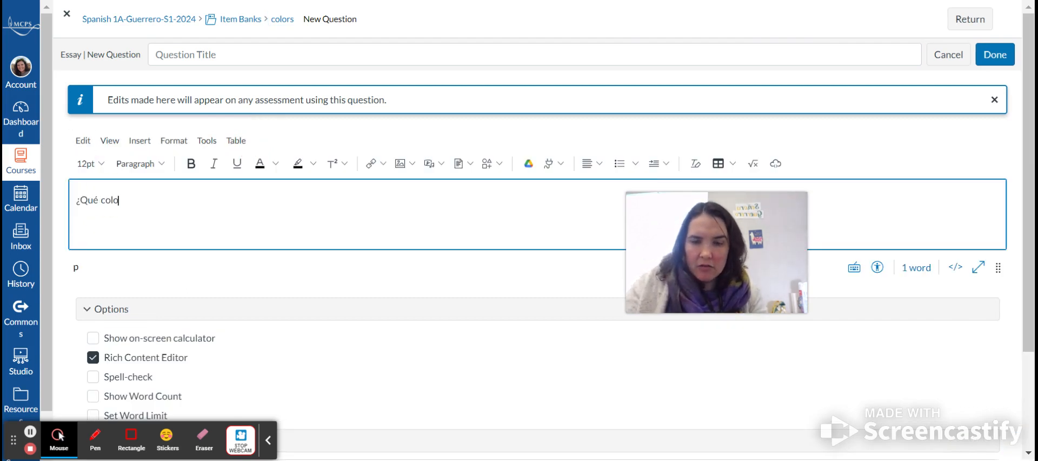
{"action": "type", "text": "r es?"}
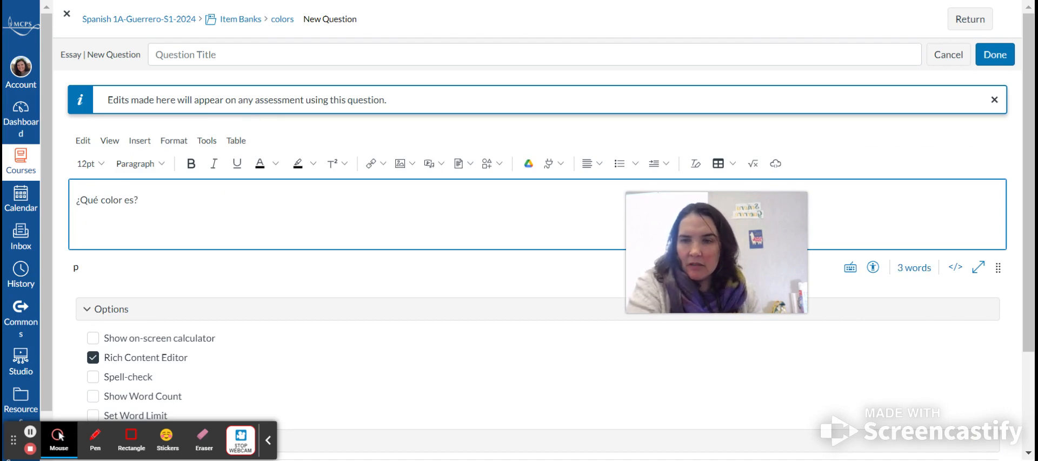
{"action": "scroll", "coordinate": [375, 261], "scroll_direction": "down", "scroll_amount": 3}
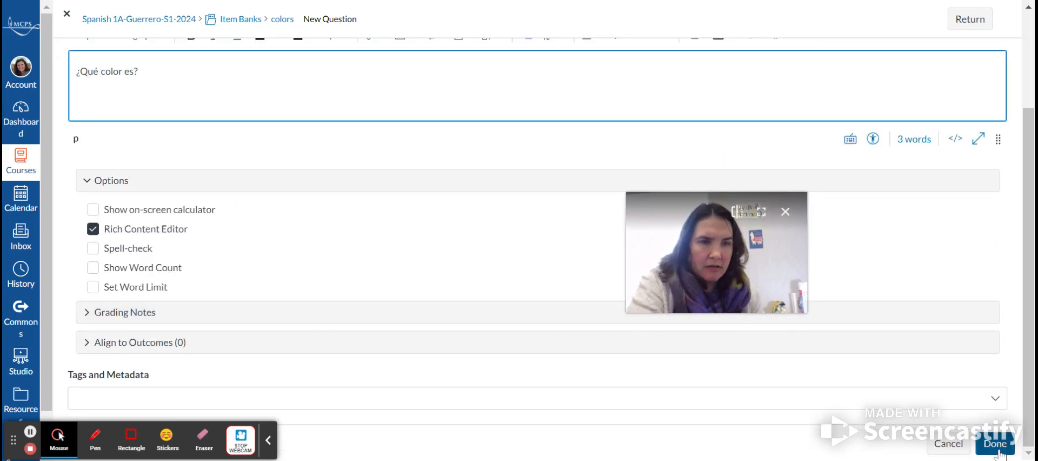
{"action": "scroll", "coordinate": [973, 192], "scroll_direction": "up", "scroll_amount": 3}
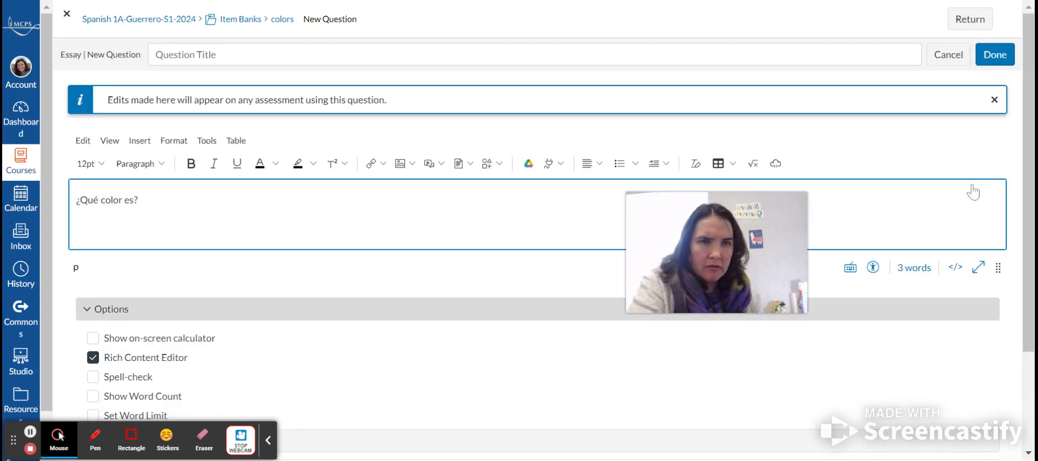
{"action": "scroll", "coordinate": [973, 195], "scroll_direction": "down", "scroll_amount": 3}
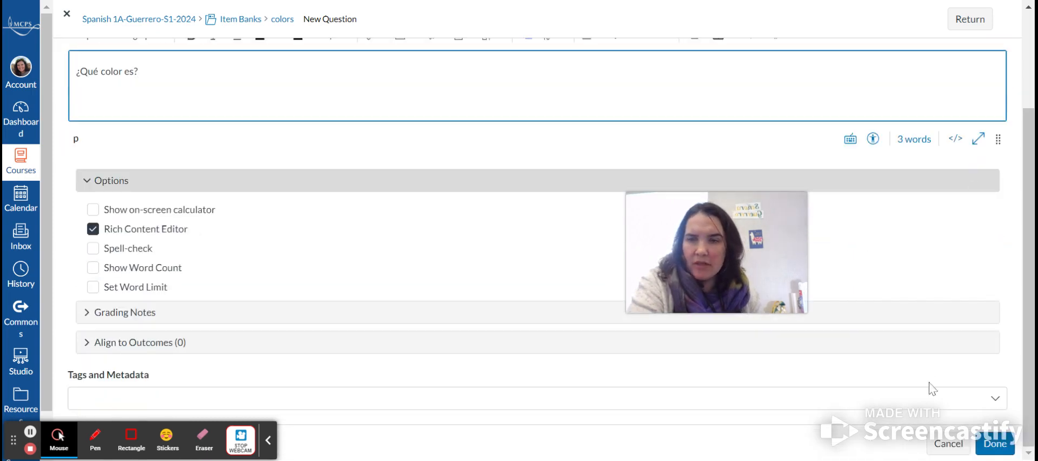
{"action": "left_click", "coordinate": [991, 447]}
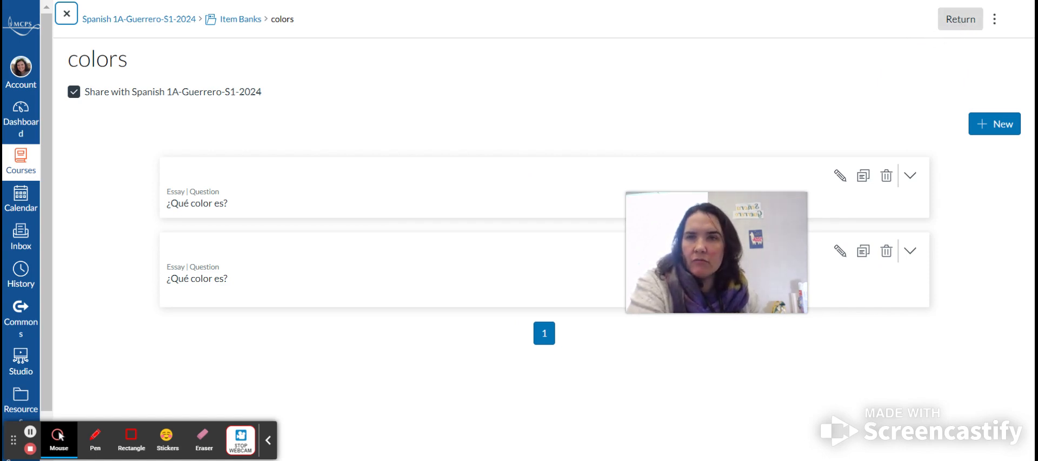
- Return to the quiz build page and insert all questions from the colors item bank, then close the bank panel
{"action": "left_click", "coordinate": [958, 19]}
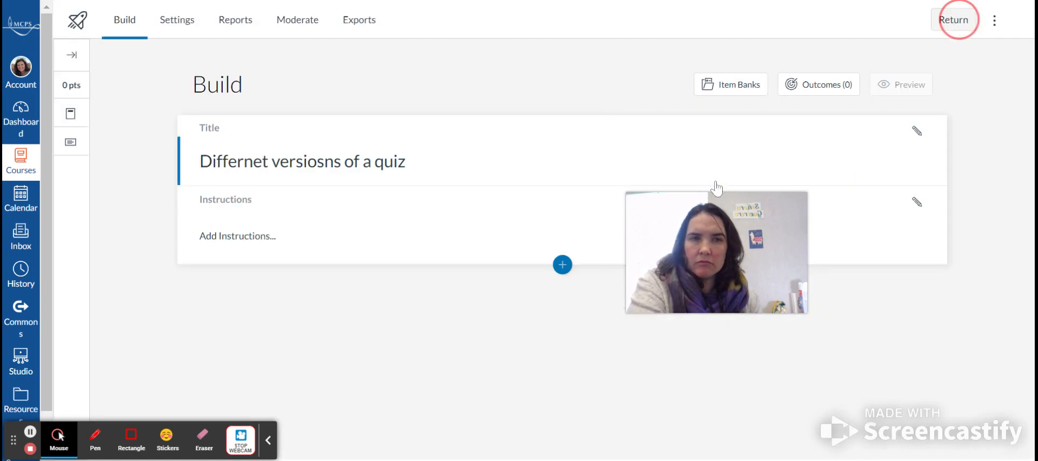
{"action": "left_click", "coordinate": [562, 265]}
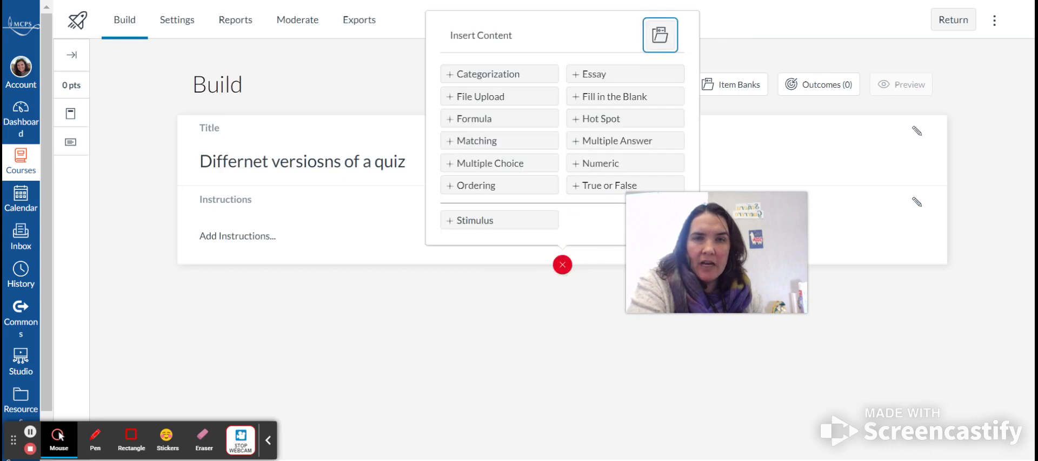
{"action": "left_click", "coordinate": [665, 44]}
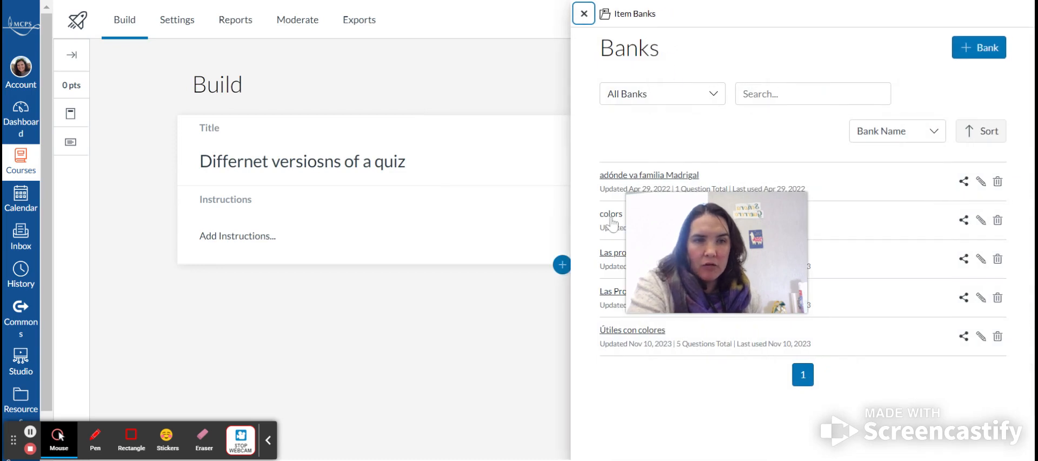
{"action": "left_click", "coordinate": [611, 214]}
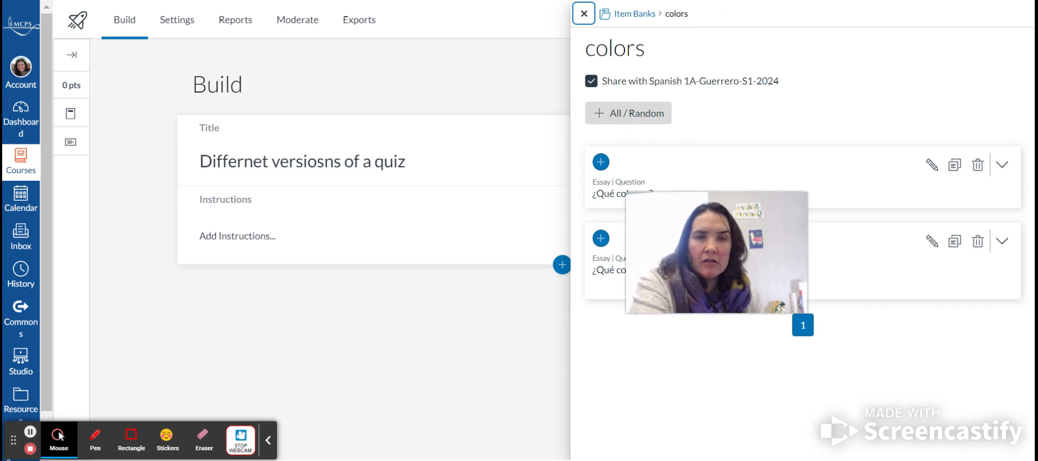
{"action": "left_click", "coordinate": [647, 118]}
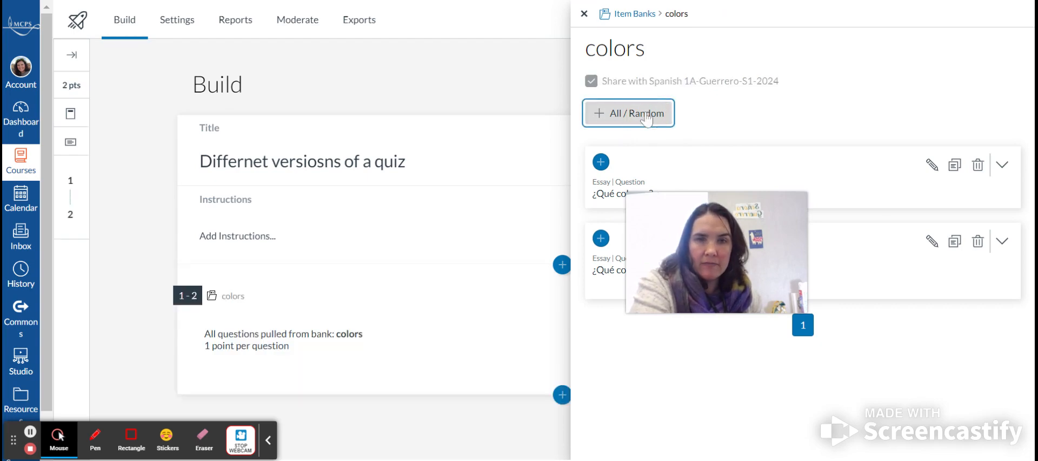
{"action": "left_click", "coordinate": [584, 14]}
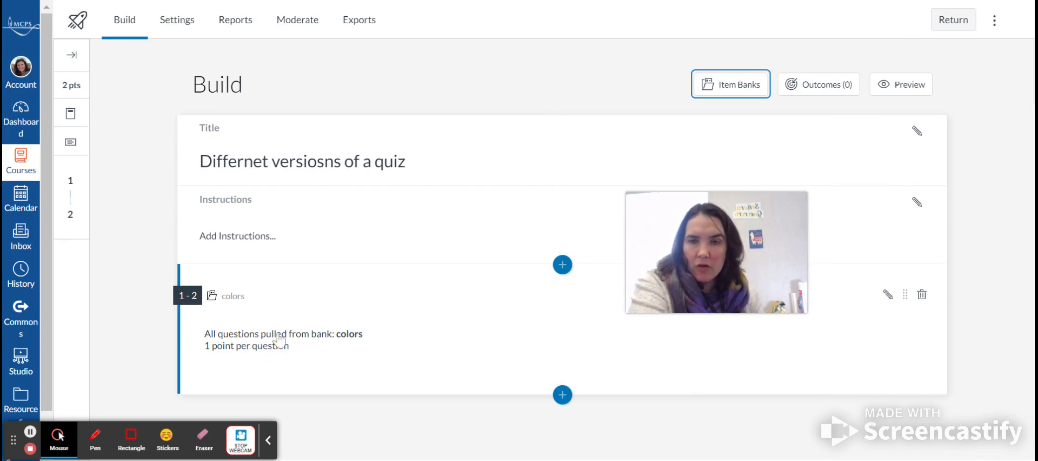
- Edit the colors bank block to randomly select 1 question worth 3 points per question
{"action": "left_click", "coordinate": [887, 295]}
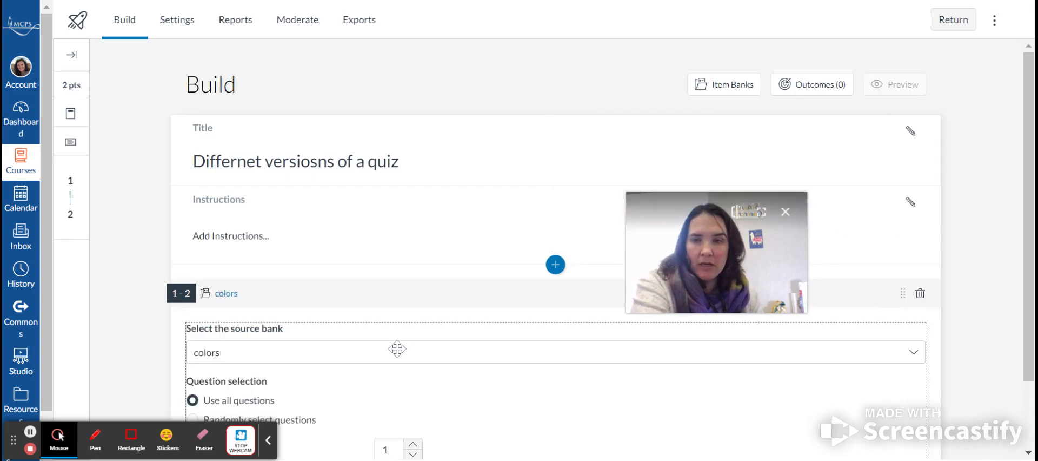
{"action": "scroll", "coordinate": [396, 348], "scroll_direction": "down", "scroll_amount": 2}
{"action": "left_click", "coordinate": [193, 339]}
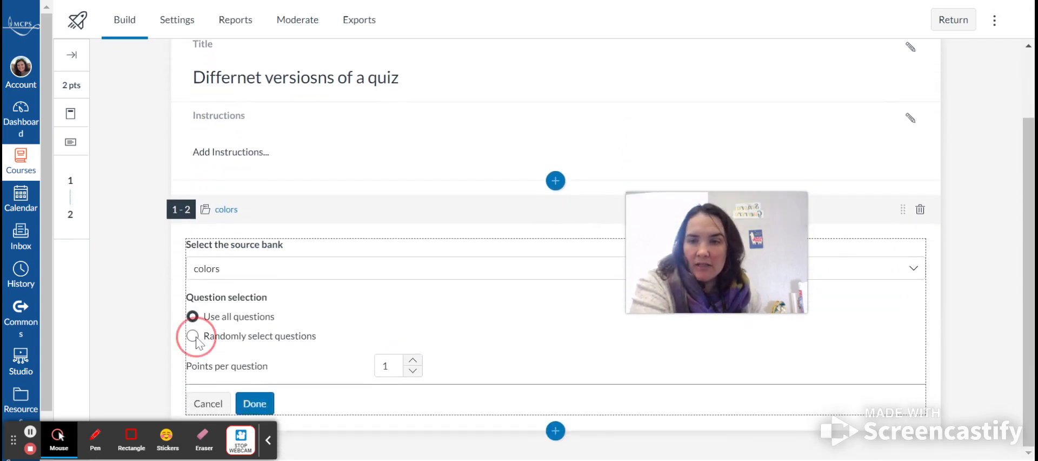
{"action": "left_click", "coordinate": [392, 361]}
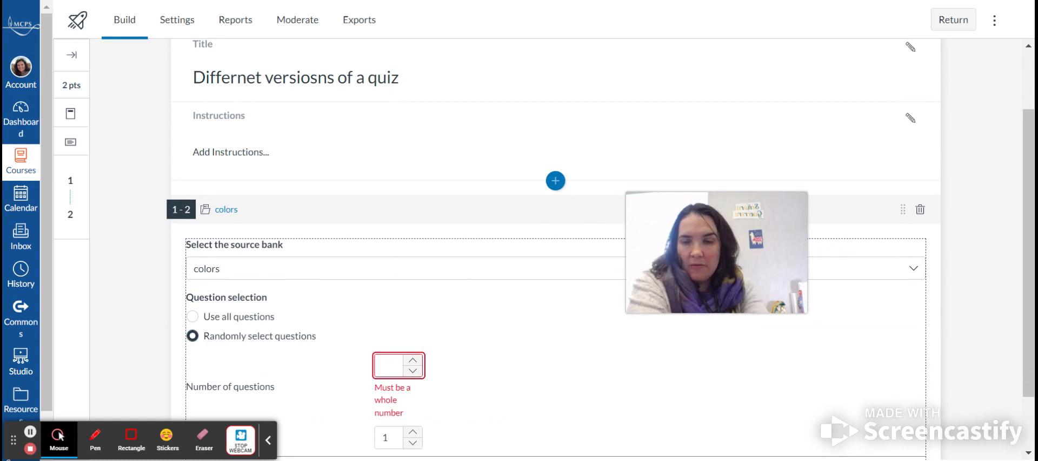
{"action": "type", "text": "1"}
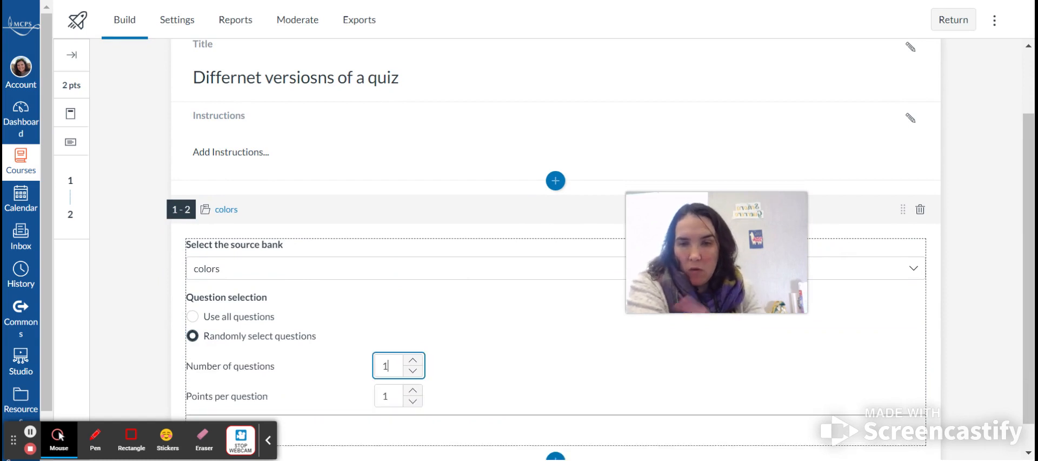
{"action": "left_click", "coordinate": [412, 390]}
{"action": "left_click", "coordinate": [413, 389]}
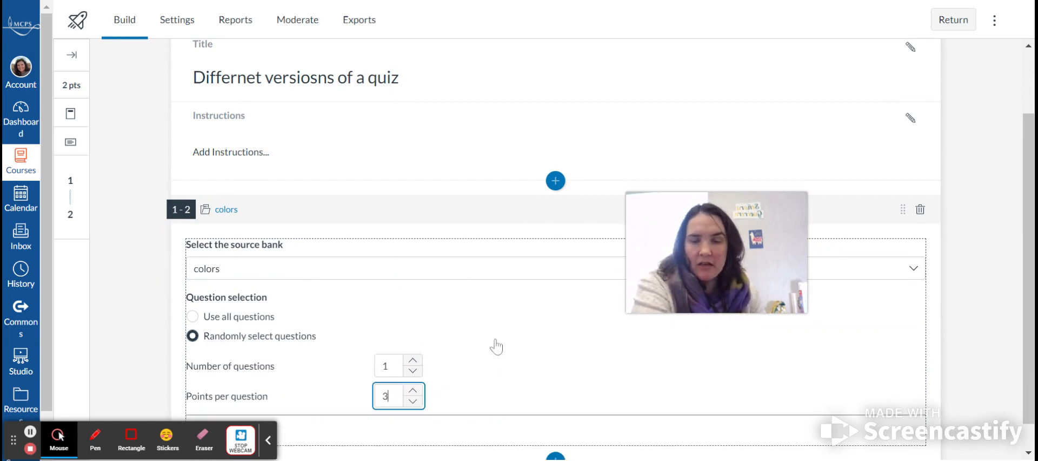
{"action": "scroll", "coordinate": [479, 340], "scroll_direction": "down", "scroll_amount": 1}
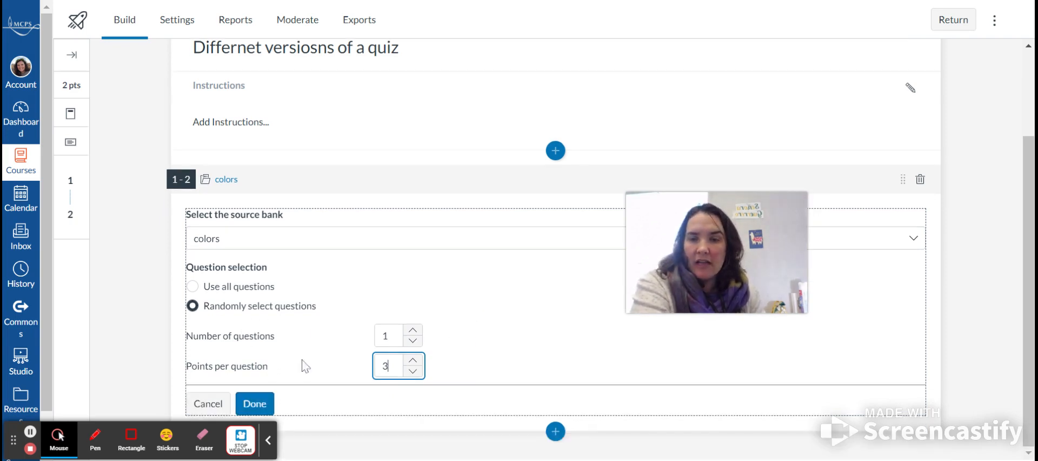
{"action": "left_click", "coordinate": [255, 404]}
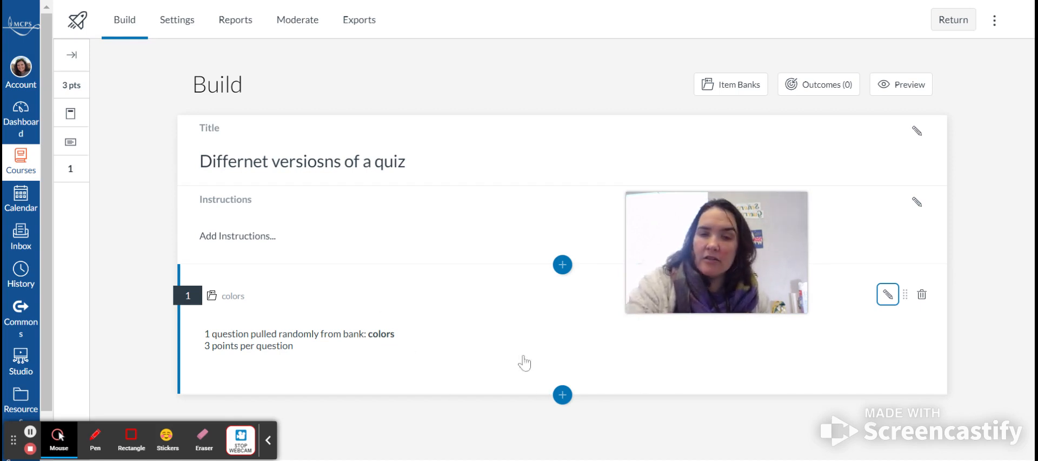
- Insert all questions from the Útiles con colores bank below the colors block and close the bank panel
{"action": "left_click", "coordinate": [562, 397]}
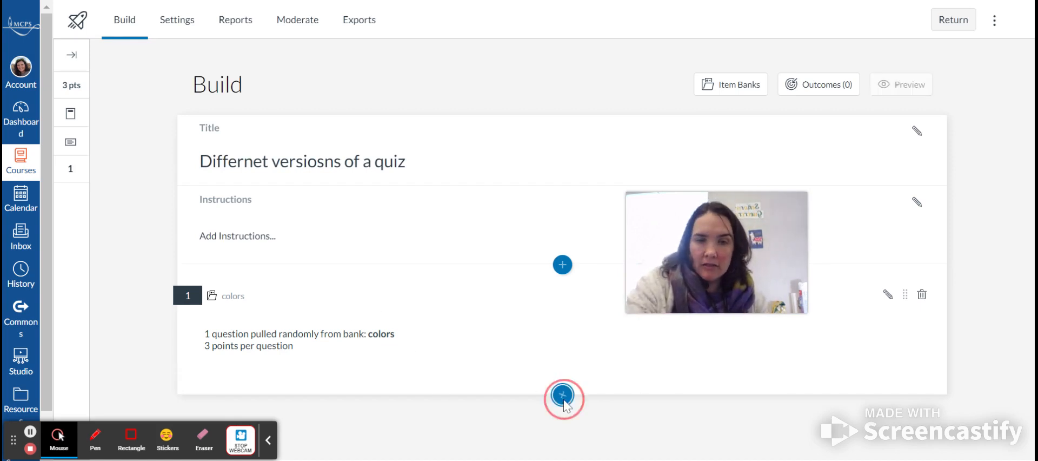
{"action": "left_click", "coordinate": [657, 171]}
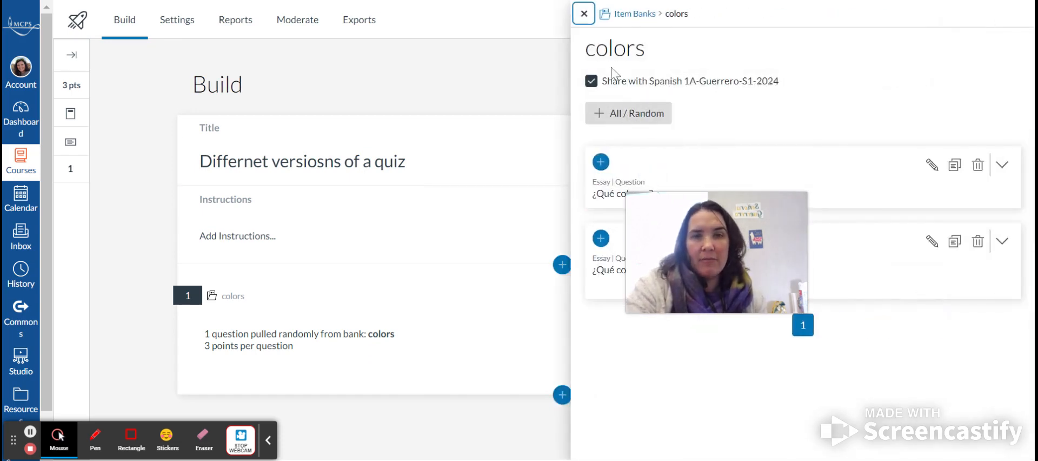
{"action": "left_click", "coordinate": [635, 15]}
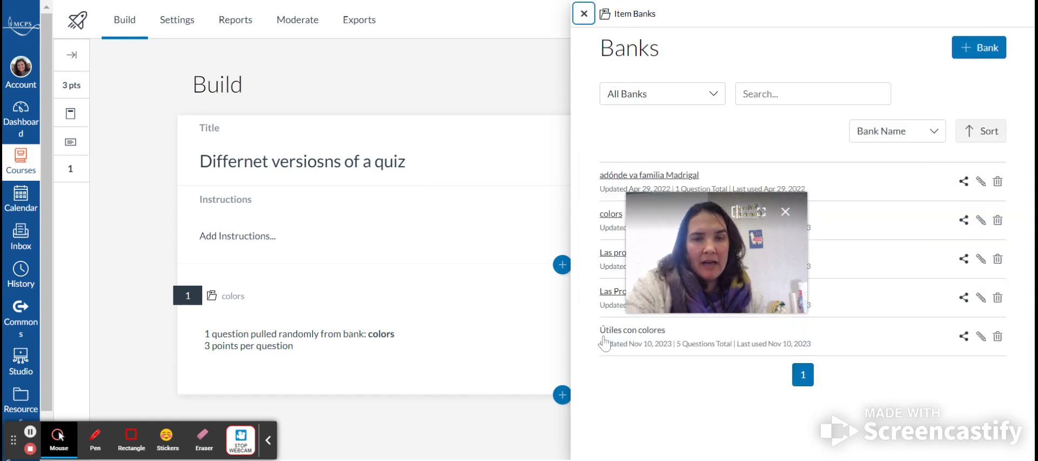
{"action": "left_click", "coordinate": [614, 330]}
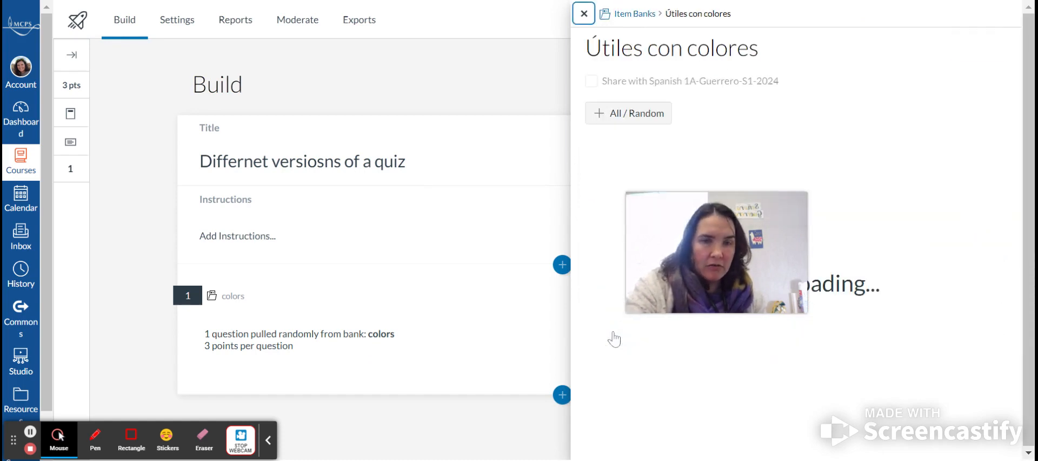
{"action": "left_click", "coordinate": [625, 115]}
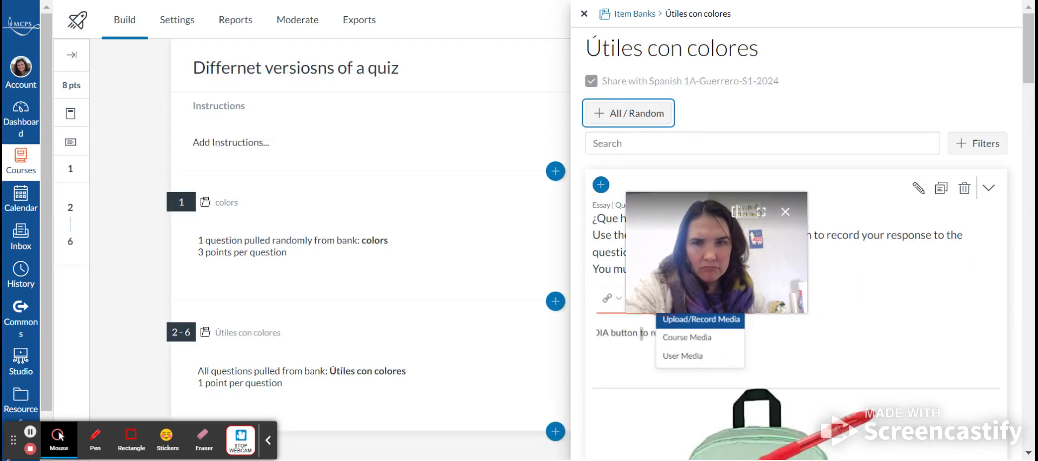
{"action": "left_click", "coordinate": [583, 15]}
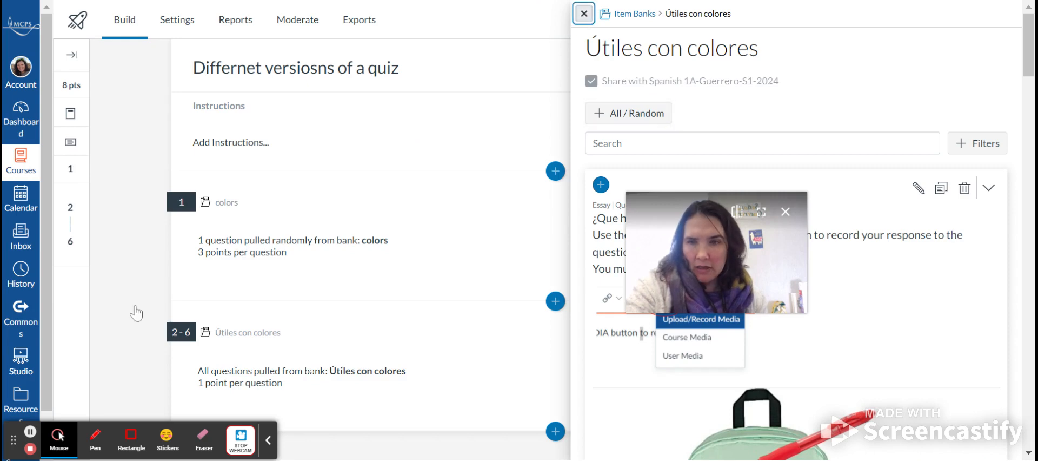
- Edit the Útiles con colores bank block to randomly select 2 questions worth 3 points per question
{"action": "scroll", "coordinate": [440, 351], "scroll_direction": "down", "scroll_amount": 3}
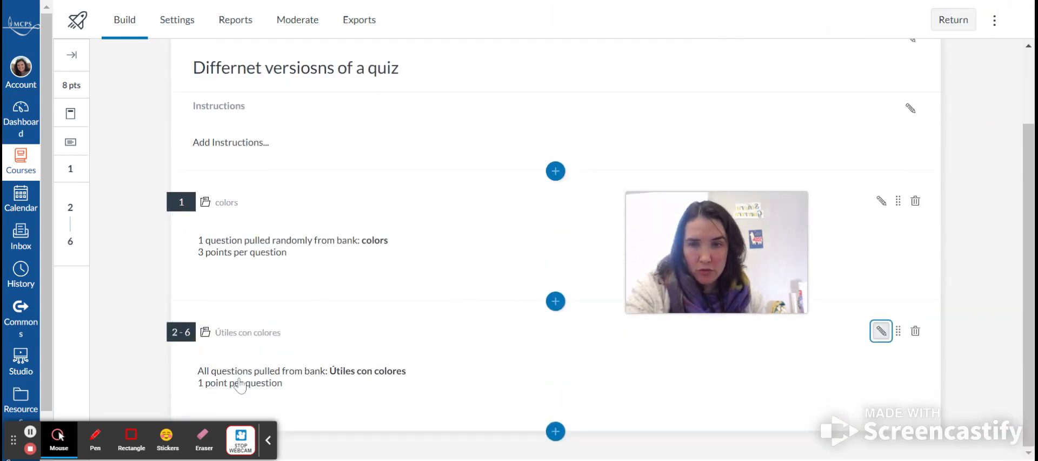
{"action": "left_click", "coordinate": [881, 330]}
{"action": "scroll", "coordinate": [266, 364], "scroll_direction": "down", "scroll_amount": 2}
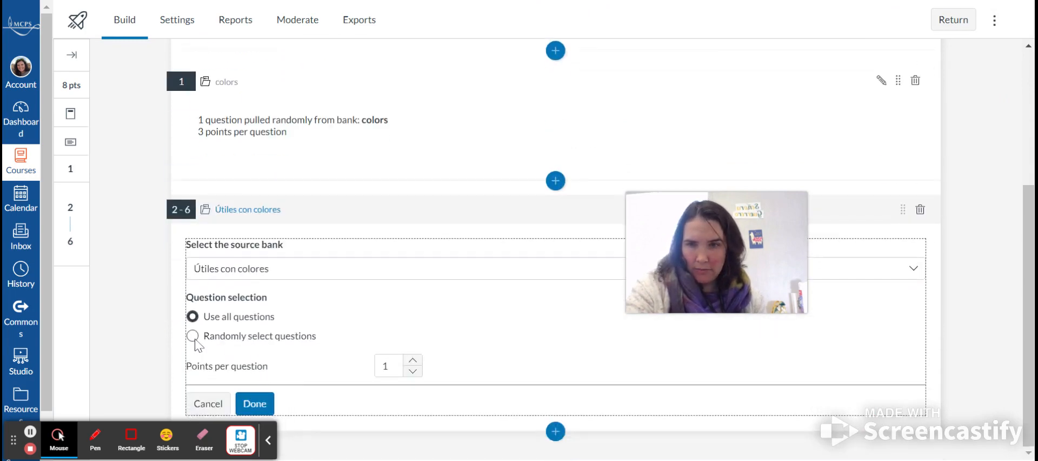
{"action": "left_click", "coordinate": [193, 336]}
{"action": "left_click", "coordinate": [384, 365]}
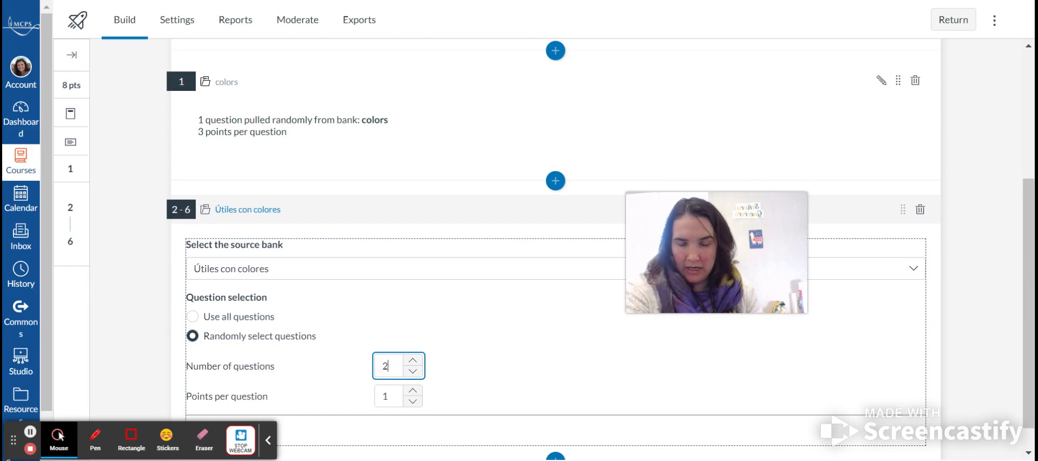
{"action": "left_click", "coordinate": [413, 390]}
{"action": "left_click", "coordinate": [412, 389]}
{"action": "scroll", "coordinate": [522, 367], "scroll_direction": "down", "scroll_amount": 1}
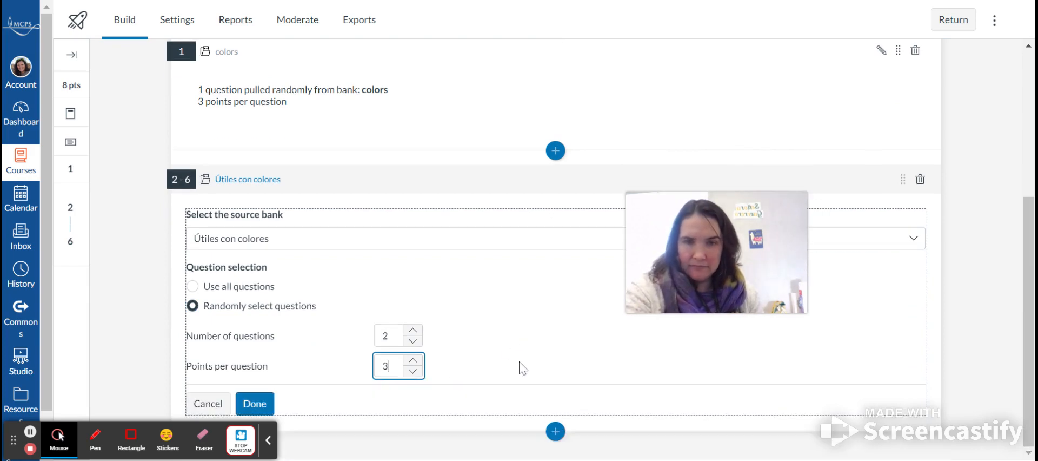
{"action": "left_click", "coordinate": [267, 411]}
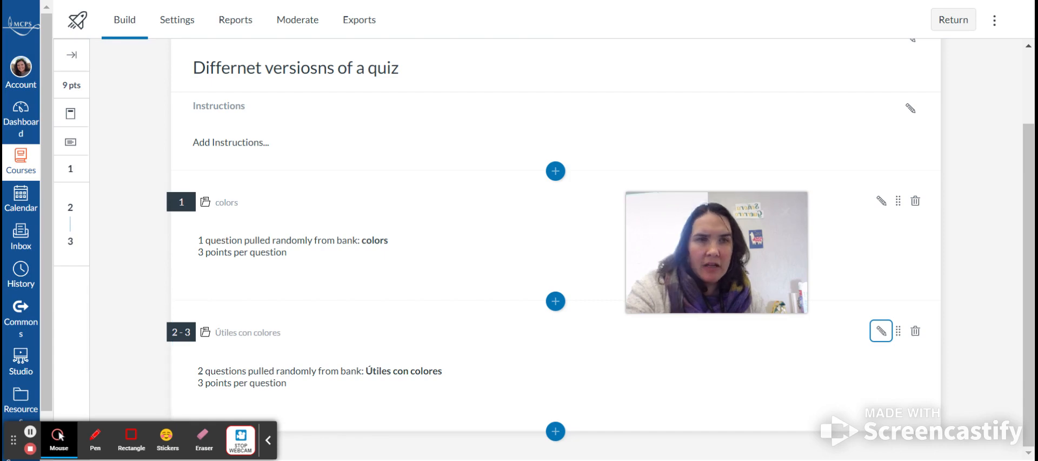
- Open the quiz settings and turn on Shuffle questions
{"action": "scroll", "coordinate": [998, 200], "scroll_direction": "up", "scroll_amount": 2}
{"action": "scroll", "coordinate": [997, 200], "scroll_direction": "down", "scroll_amount": 1}
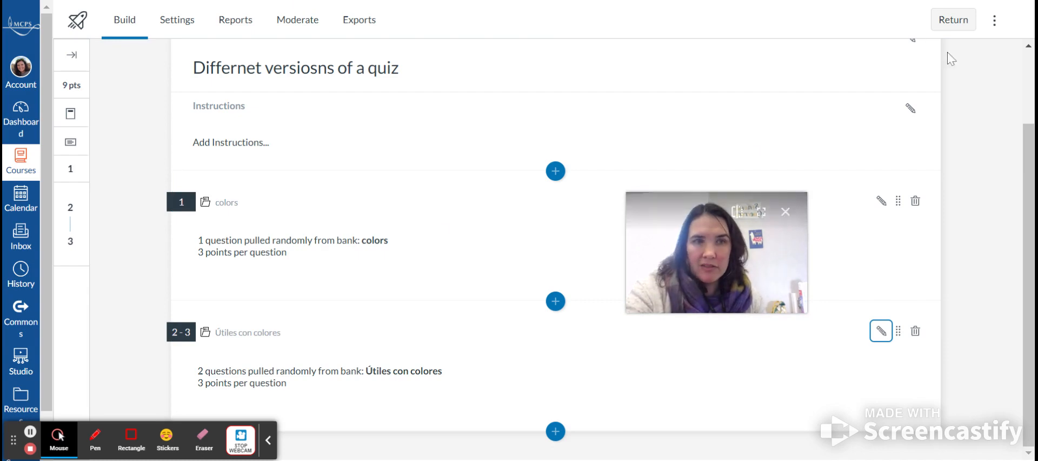
{"action": "left_click", "coordinate": [167, 22]}
{"action": "left_click", "coordinate": [87, 118]}
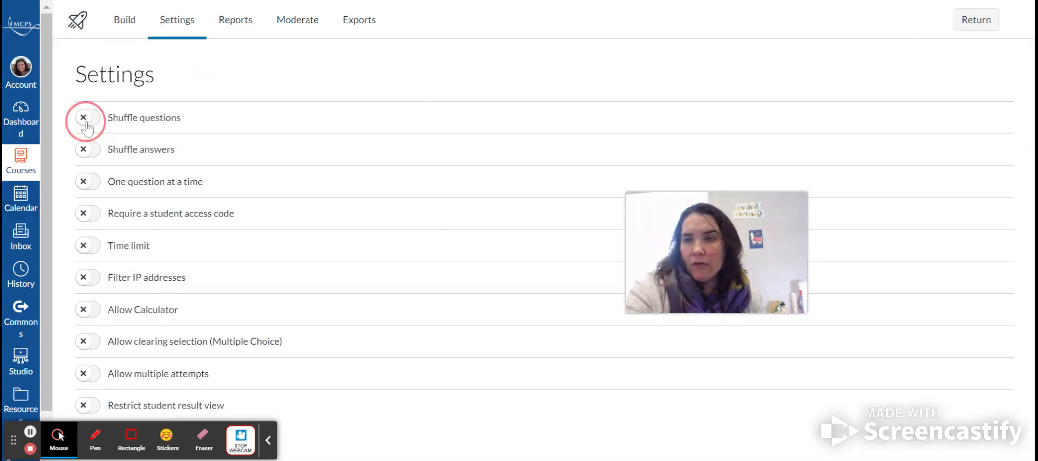
- Turn on One question at a time, Require a student access code, and Time limit
{"action": "left_click", "coordinate": [87, 181]}
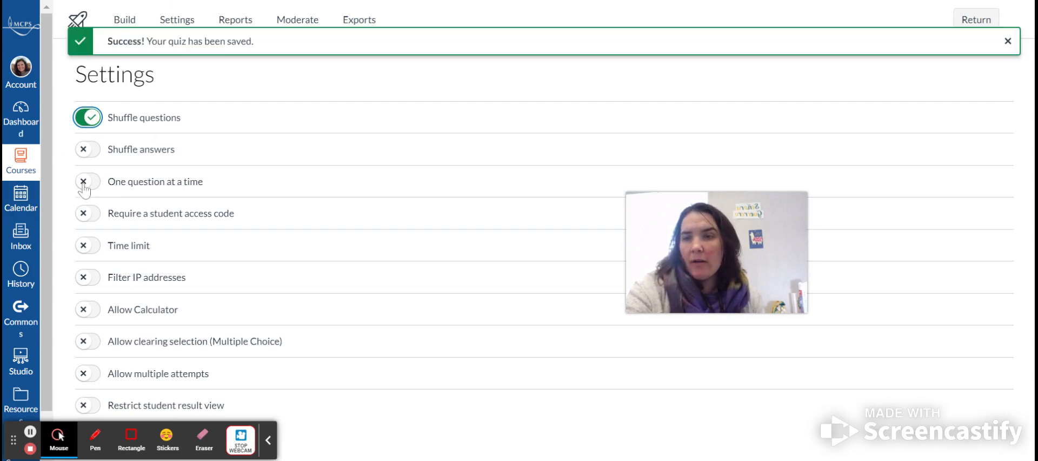
{"action": "left_click", "coordinate": [85, 236]}
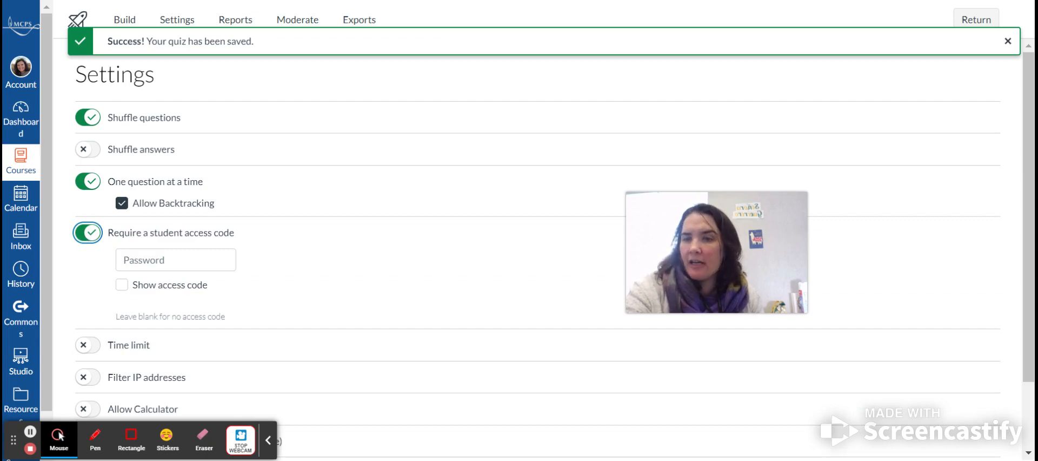
{"action": "scroll", "coordinate": [324, 233], "scroll_direction": "down", "scroll_amount": 2}
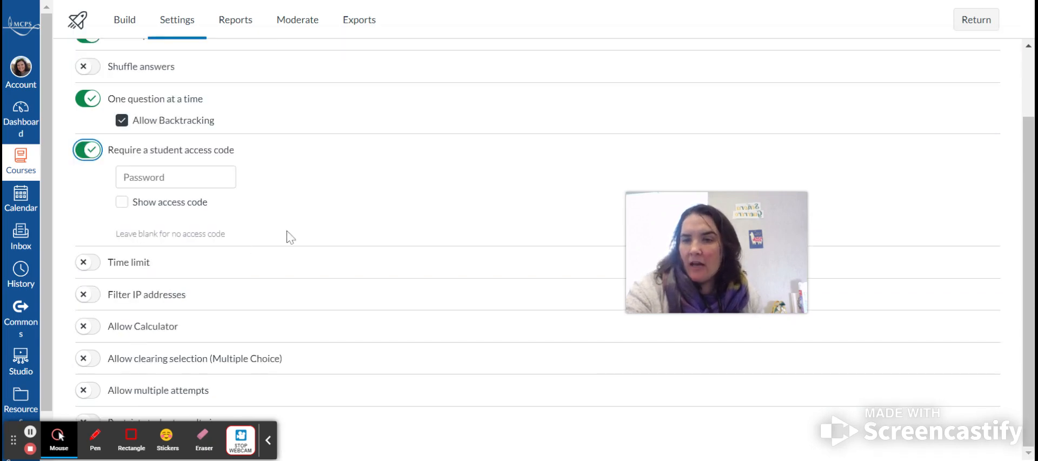
{"action": "left_click", "coordinate": [88, 262]}
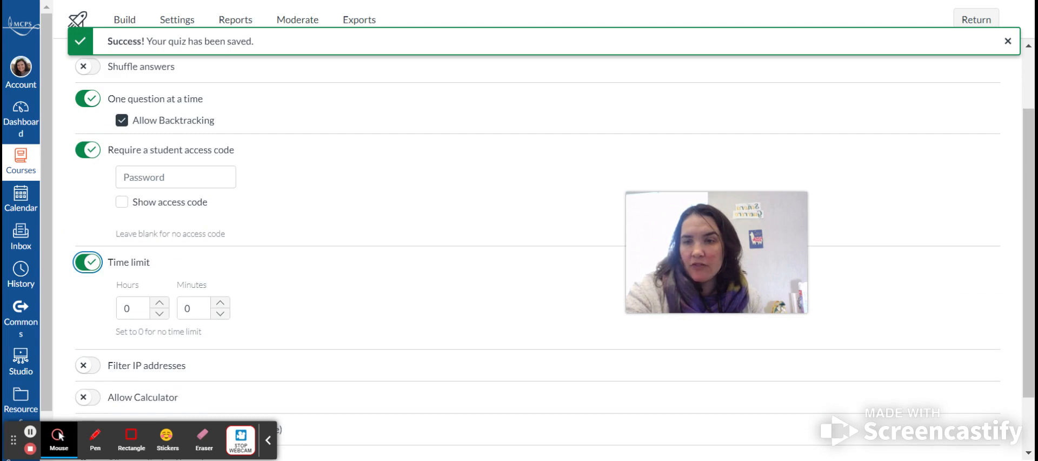
{"action": "scroll", "coordinate": [362, 281], "scroll_direction": "down", "scroll_amount": 1}
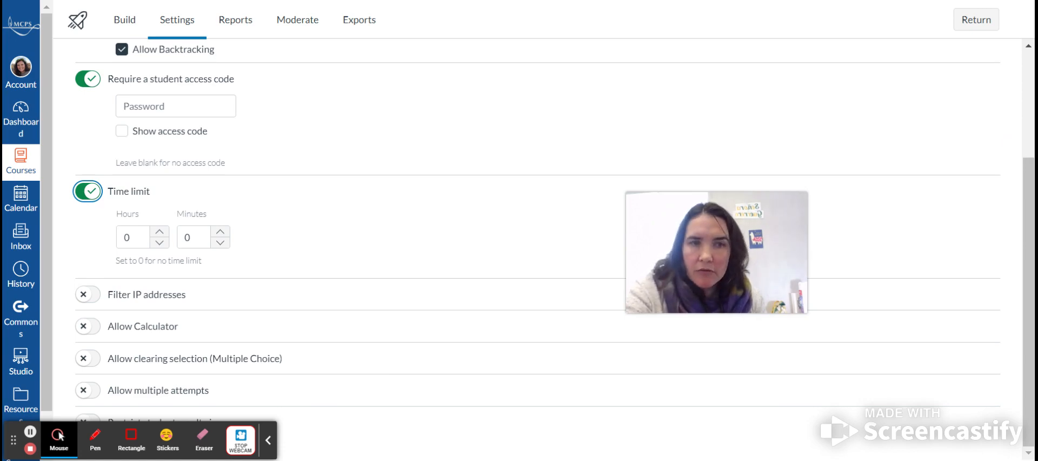
- Turn on Restrict student result view in the quiz settings
{"action": "key", "text": "ctrl+minus"}
{"action": "key", "text": "ctrl+minus"}
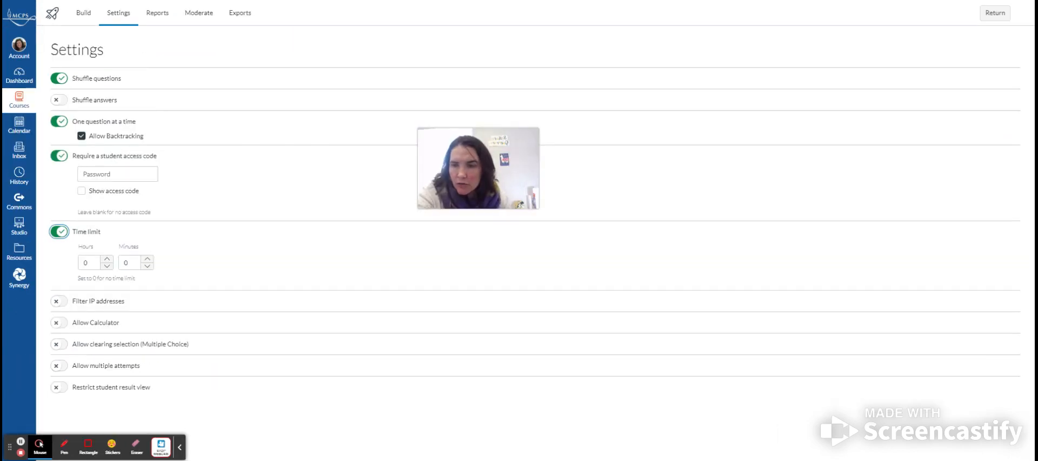
{"action": "left_click", "coordinate": [58, 386]}
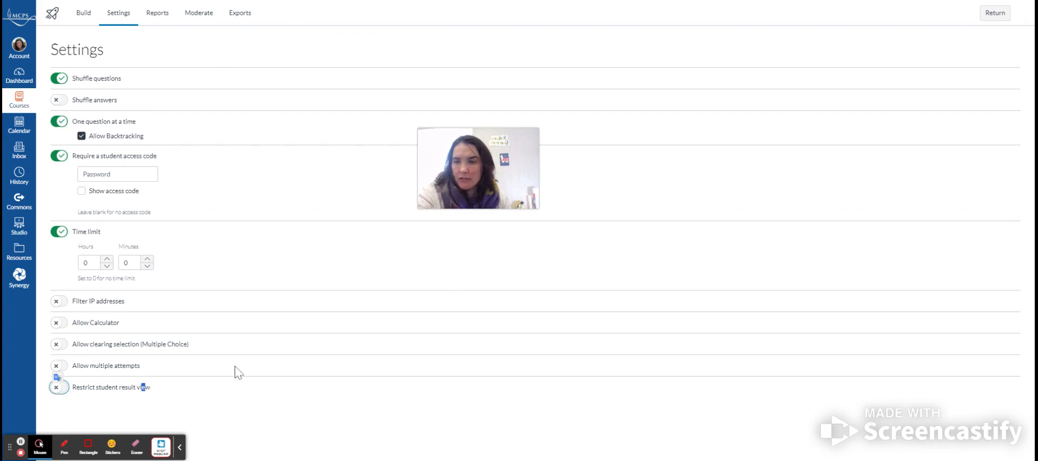
{"action": "left_click", "coordinate": [58, 387]}
{"action": "scroll", "coordinate": [237, 394], "scroll_direction": "down", "scroll_amount": 2}
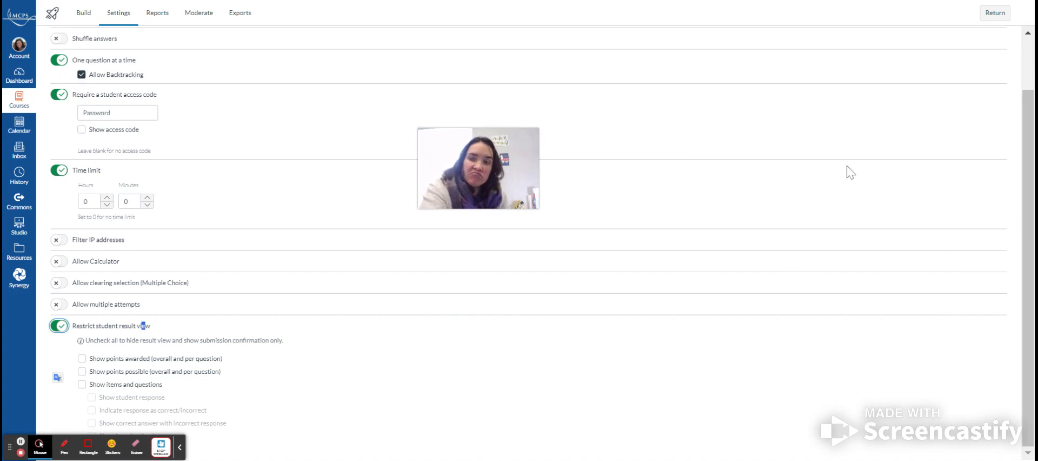
{"action": "scroll", "coordinate": [551, 324], "scroll_direction": "up", "scroll_amount": 2}
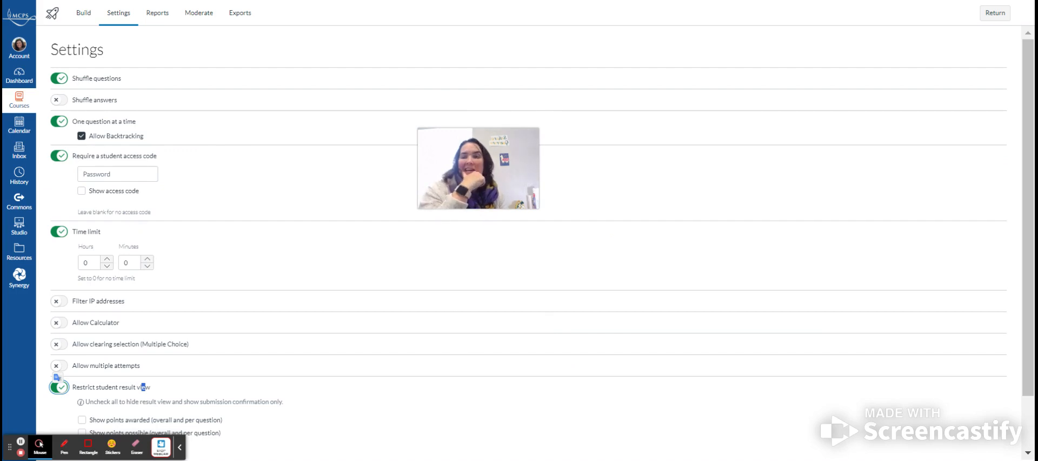
- Turn off One question at a time and return to the course's quizzes list
{"action": "left_click", "coordinate": [74, 124]}
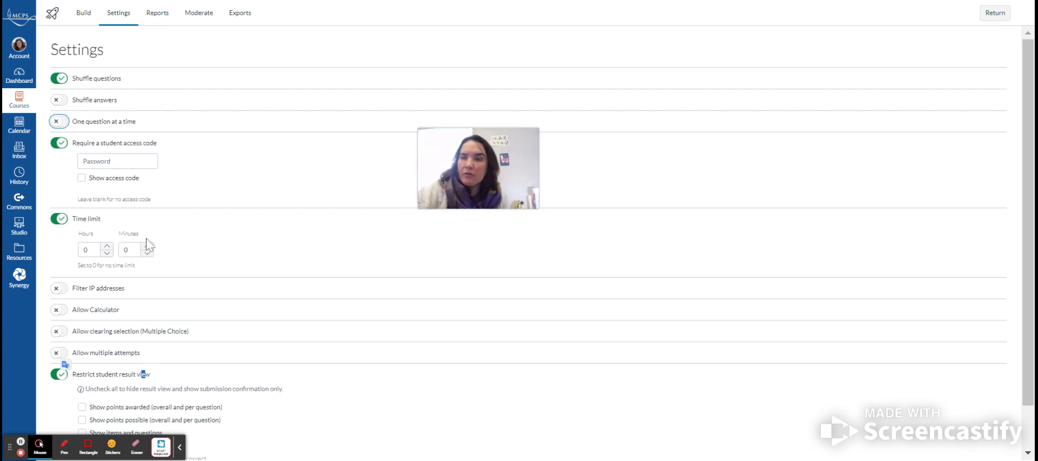
{"action": "left_click", "coordinate": [993, 14]}
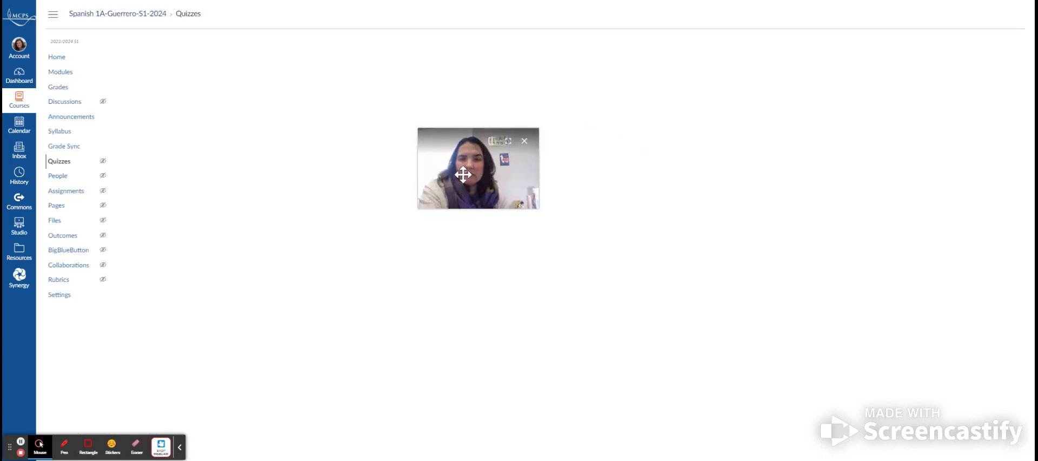
- Open the Differnet versiosns of a quiz from the quizzes list and enter its Build editor
{"action": "left_click_drag", "start_coordinate": [463, 173], "coordinate": [990, 398]}
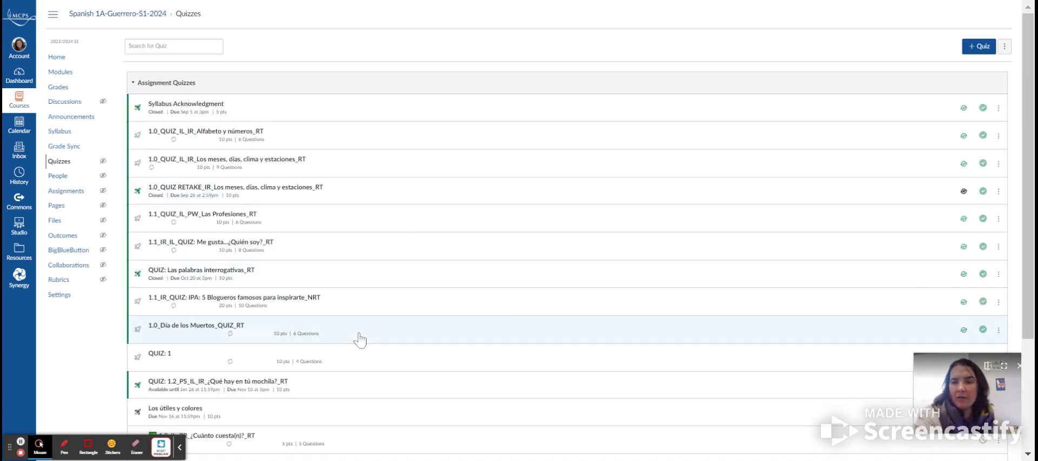
{"action": "scroll", "coordinate": [359, 339], "scroll_direction": "down", "scroll_amount": 3}
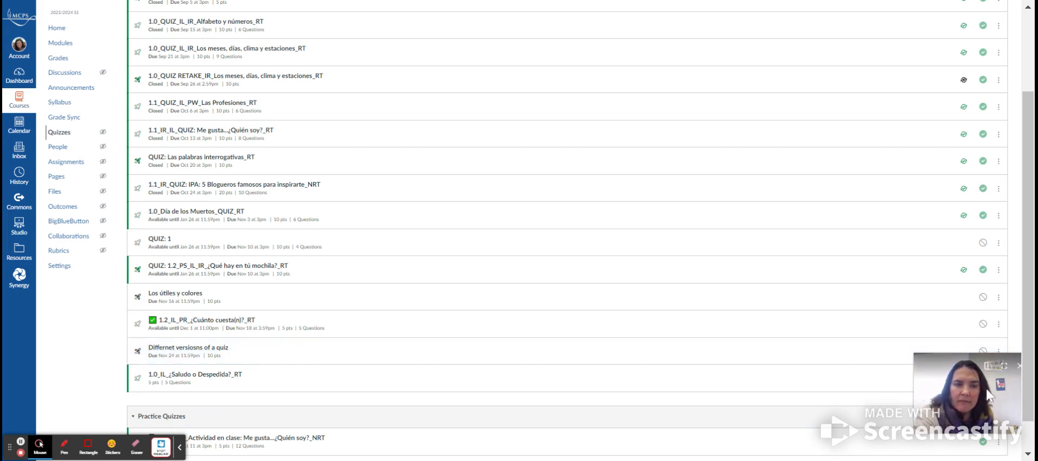
{"action": "left_click", "coordinate": [178, 348]}
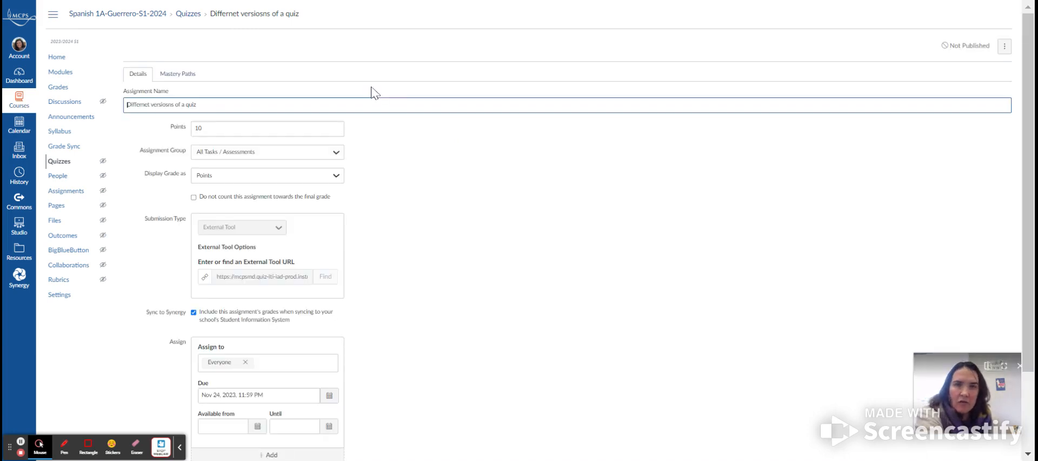
{"action": "scroll", "coordinate": [582, 262], "scroll_direction": "down", "scroll_amount": 2}
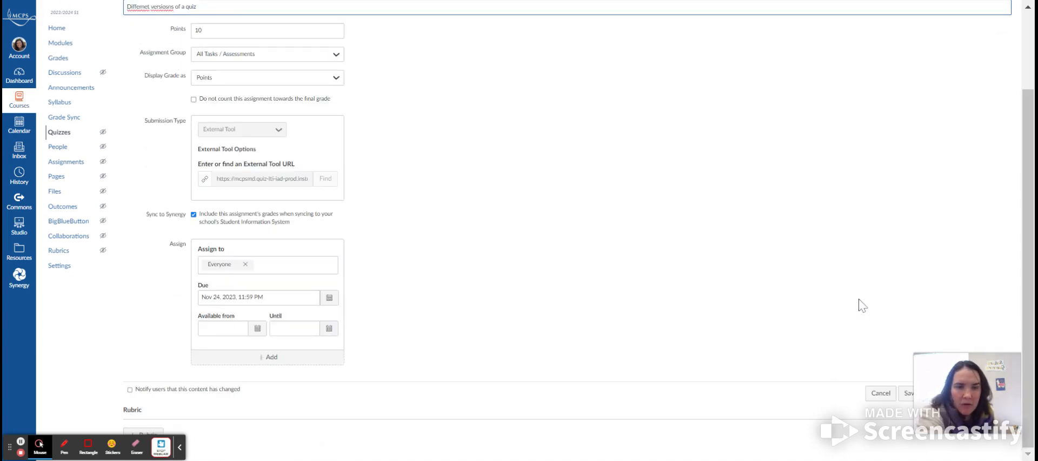
{"action": "left_click_drag", "start_coordinate": [956, 393], "coordinate": [792, 377]}
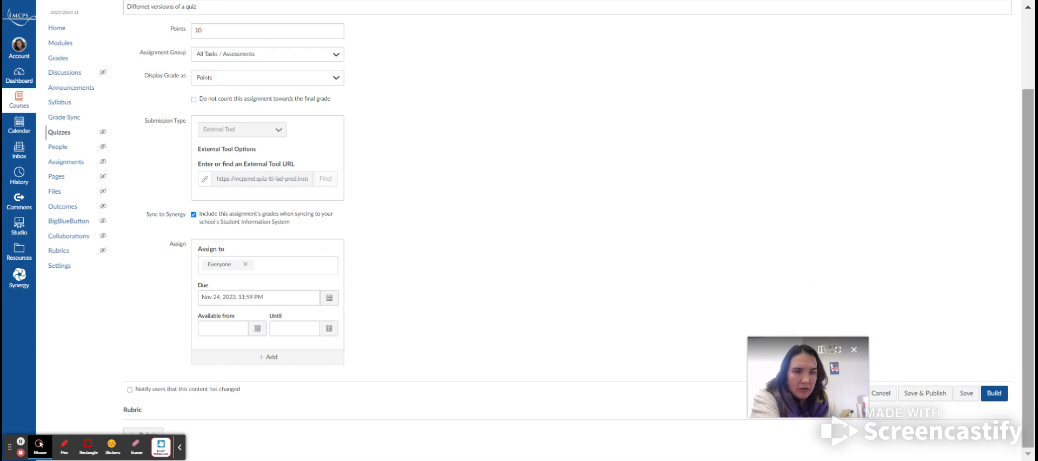
{"action": "left_click", "coordinate": [996, 398]}
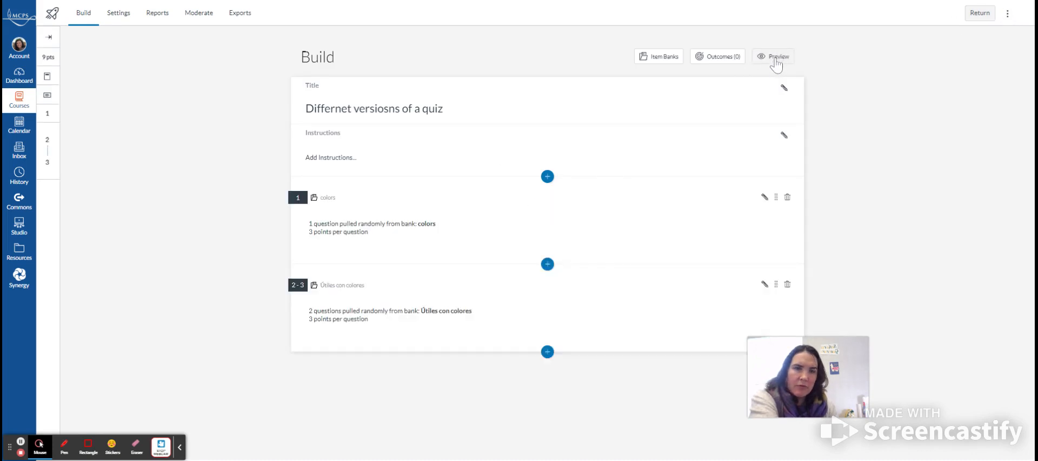
- Open a student preview of the quiz
{"action": "left_click", "coordinate": [775, 60]}
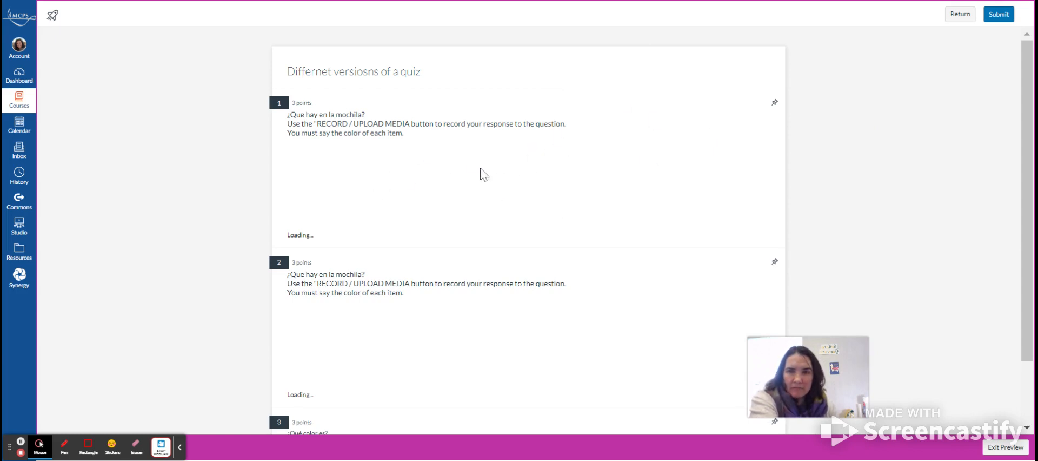
{"action": "scroll", "coordinate": [481, 168], "scroll_direction": "down", "scroll_amount": 1}
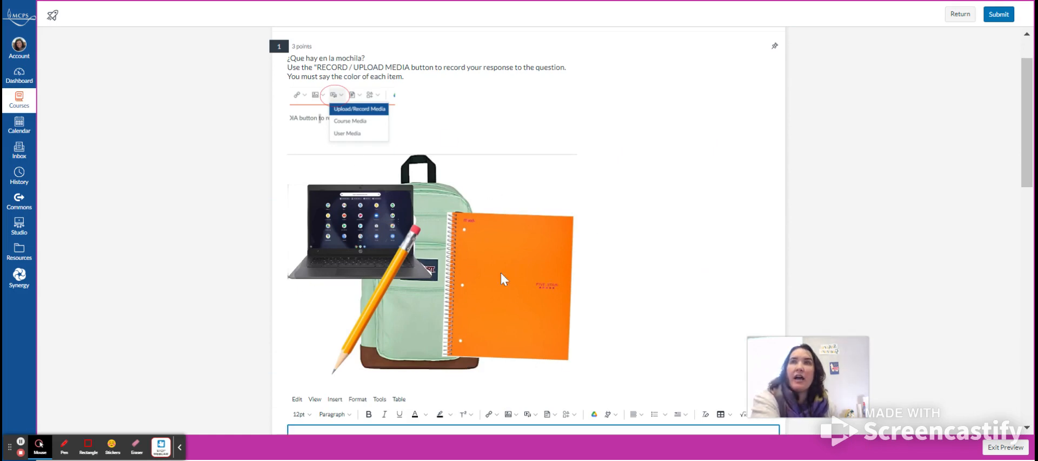
{"action": "left_click", "coordinate": [518, 223]}
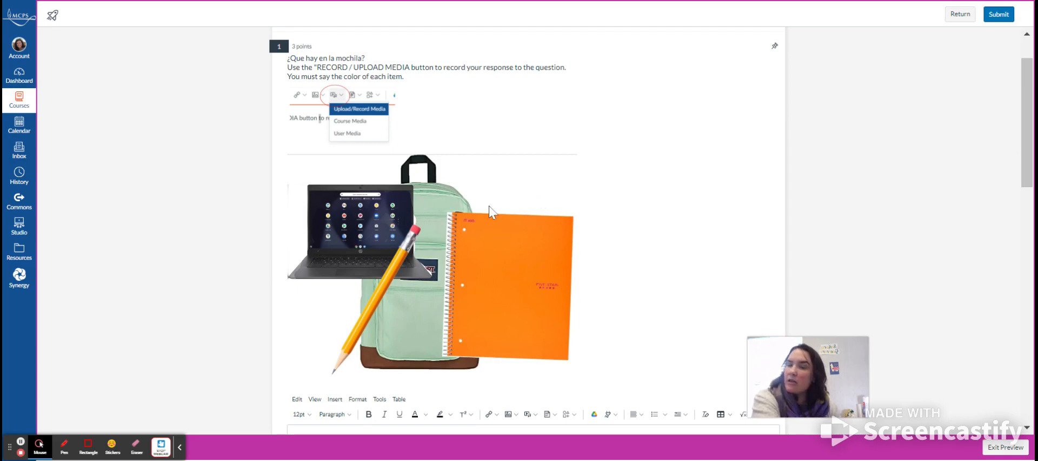
- Scroll through the previewed questions to examine the randomly selected versions, then exit the preview
{"action": "scroll", "coordinate": [489, 208], "scroll_direction": "down", "scroll_amount": 3}
{"action": "scroll", "coordinate": [488, 208], "scroll_direction": "down", "scroll_amount": 8}
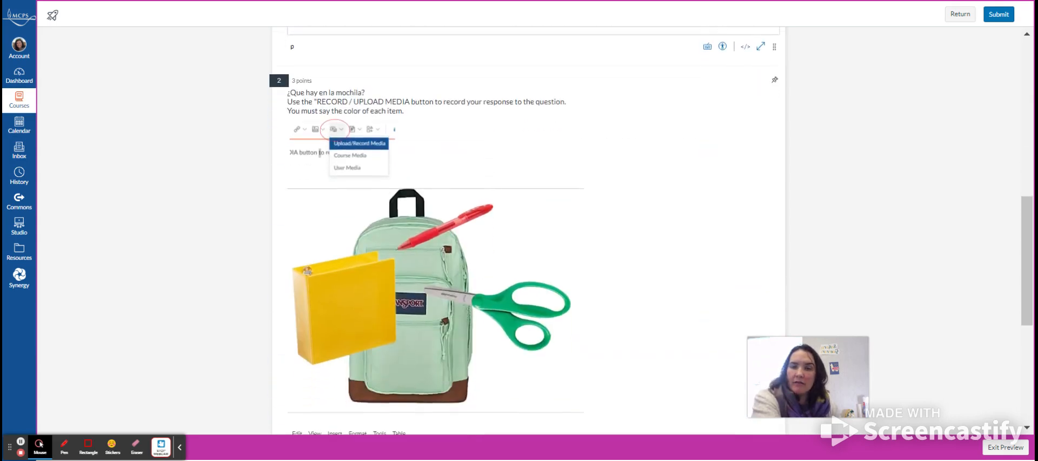
{"action": "scroll", "coordinate": [489, 208], "scroll_direction": "up", "scroll_amount": 6}
{"action": "scroll", "coordinate": [489, 208], "scroll_direction": "down", "scroll_amount": 7}
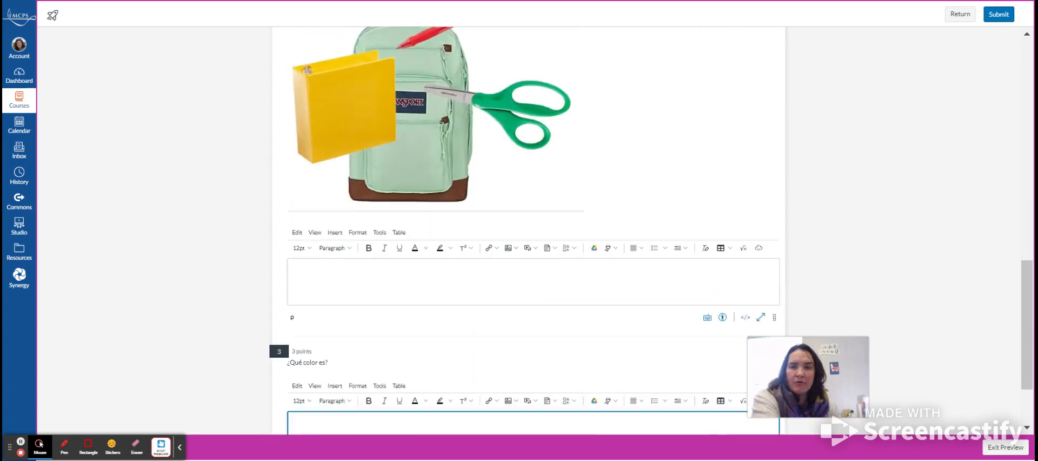
{"action": "scroll", "coordinate": [489, 208], "scroll_direction": "up", "scroll_amount": 2}
{"action": "scroll", "coordinate": [489, 208], "scroll_direction": "up", "scroll_amount": 1}
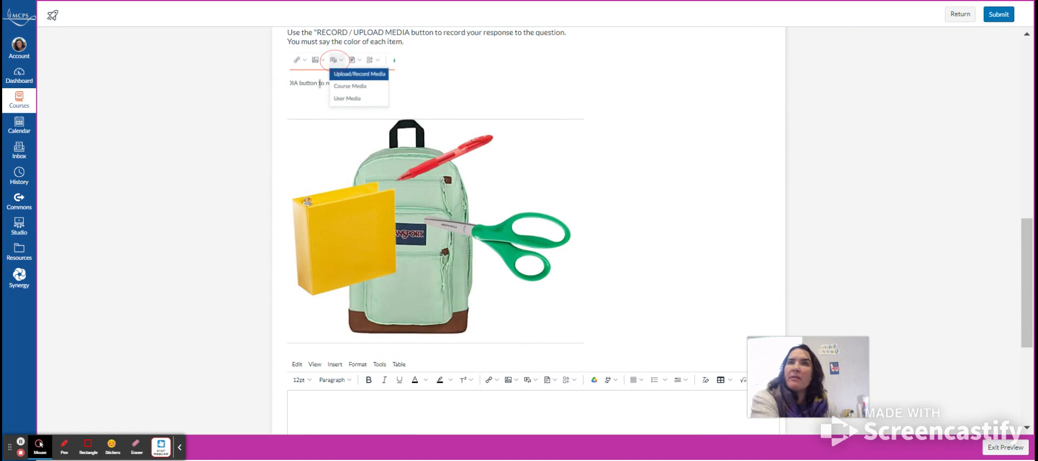
{"action": "scroll", "coordinate": [488, 208], "scroll_direction": "down", "scroll_amount": 5}
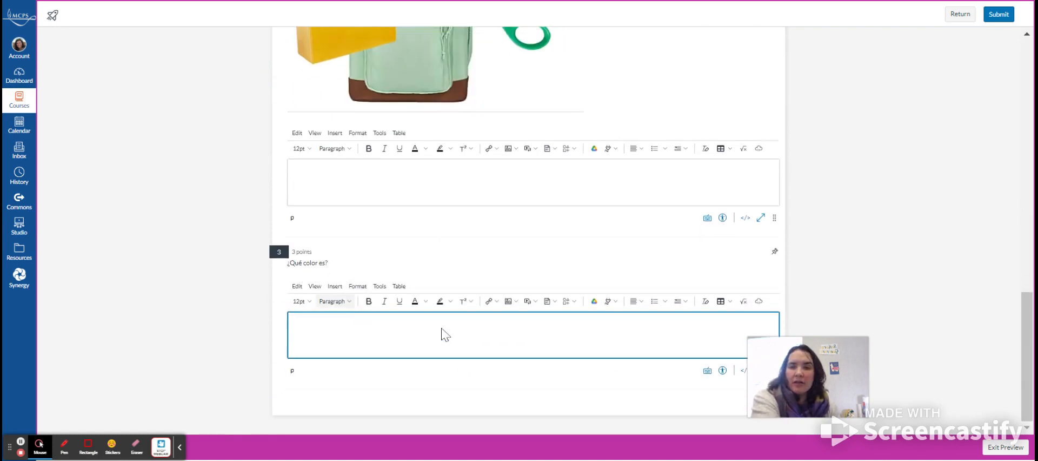
{"action": "scroll", "coordinate": [473, 134], "scroll_direction": "up", "scroll_amount": 12}
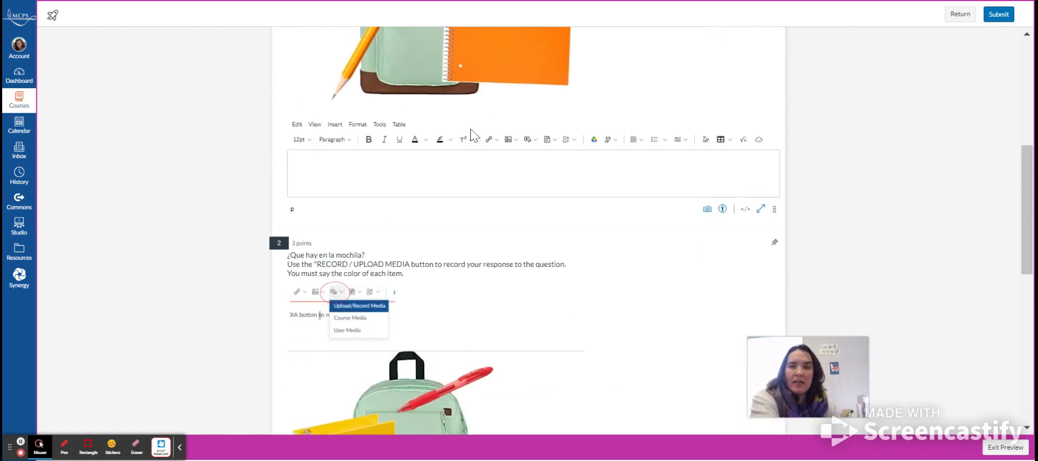
{"action": "scroll", "coordinate": [472, 134], "scroll_direction": "up", "scroll_amount": 3}
{"action": "scroll", "coordinate": [477, 64], "scroll_direction": "down", "scroll_amount": 7}
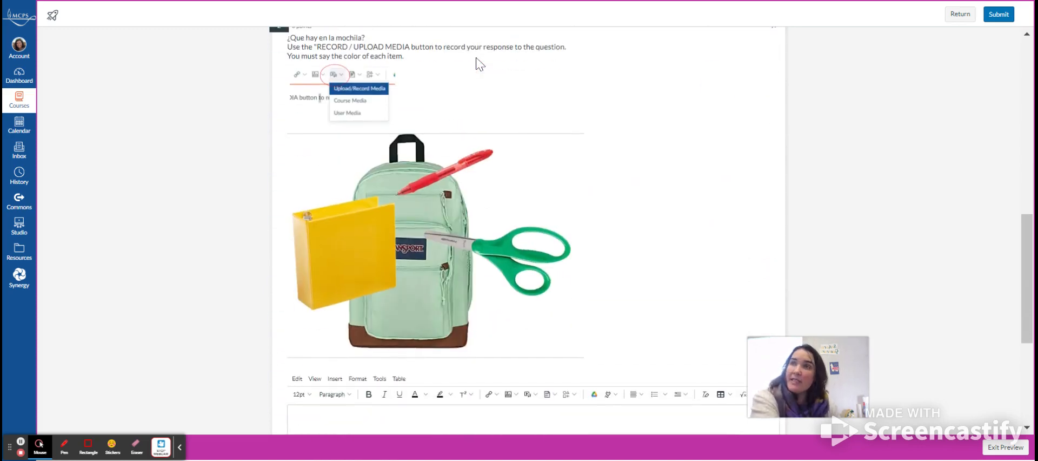
{"action": "scroll", "coordinate": [535, 261], "scroll_direction": "up", "scroll_amount": 6}
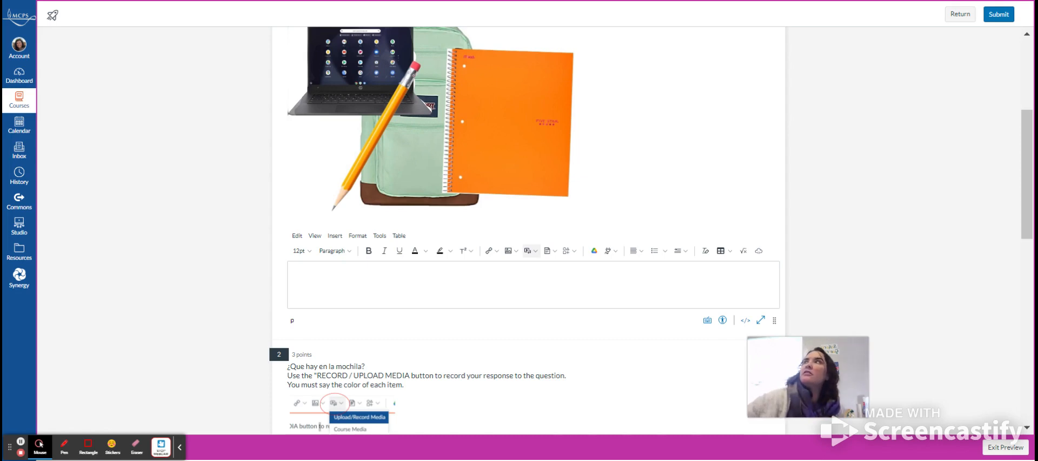
{"action": "left_click", "coordinate": [1006, 449]}
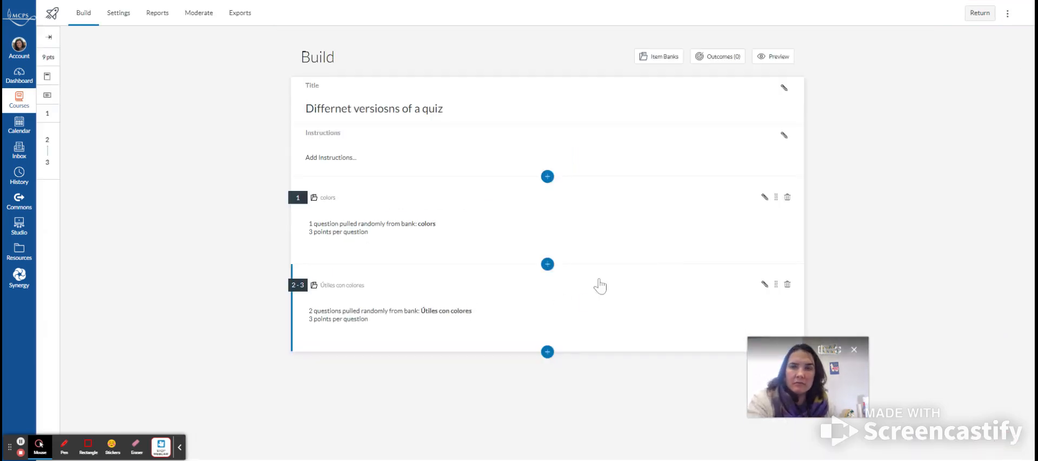
- Open the quiz's item banks manager, then return to the course's quizzes list
{"action": "left_click", "coordinate": [1007, 15]}
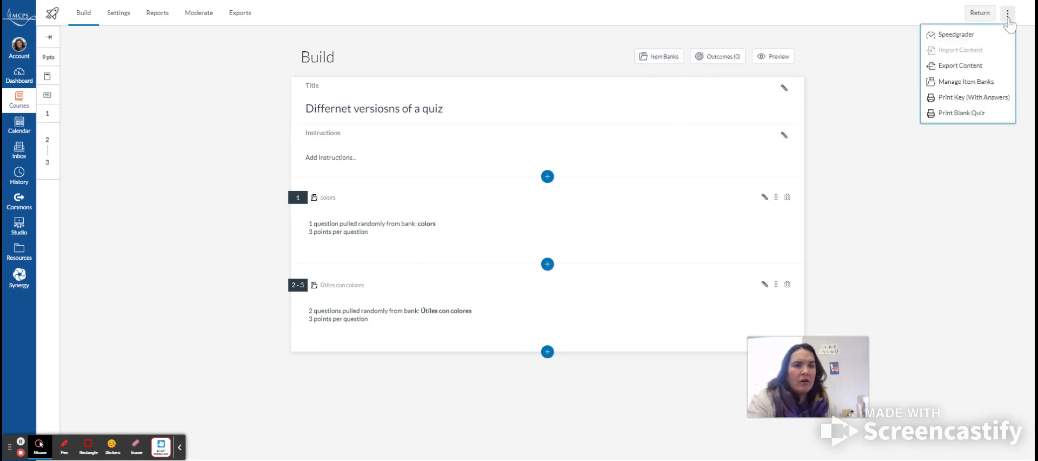
{"action": "left_click", "coordinate": [955, 85]}
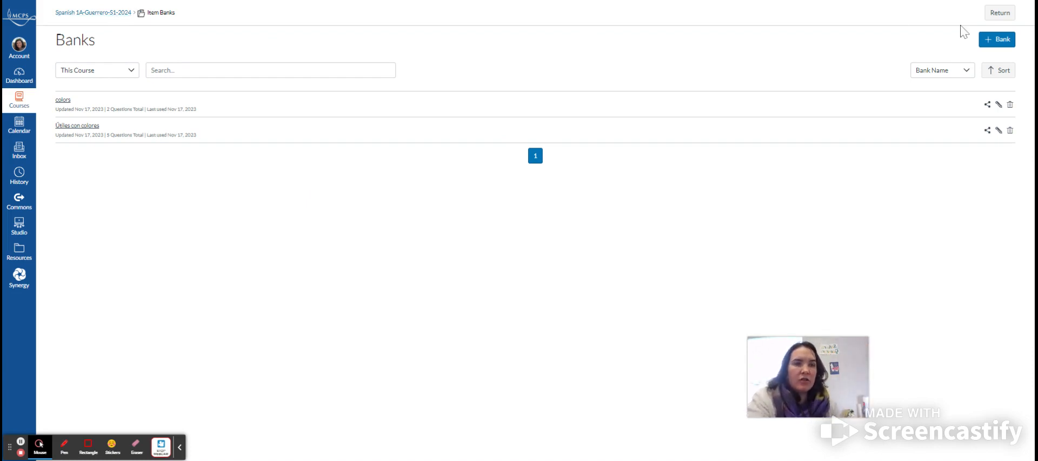
{"action": "left_click", "coordinate": [999, 14]}
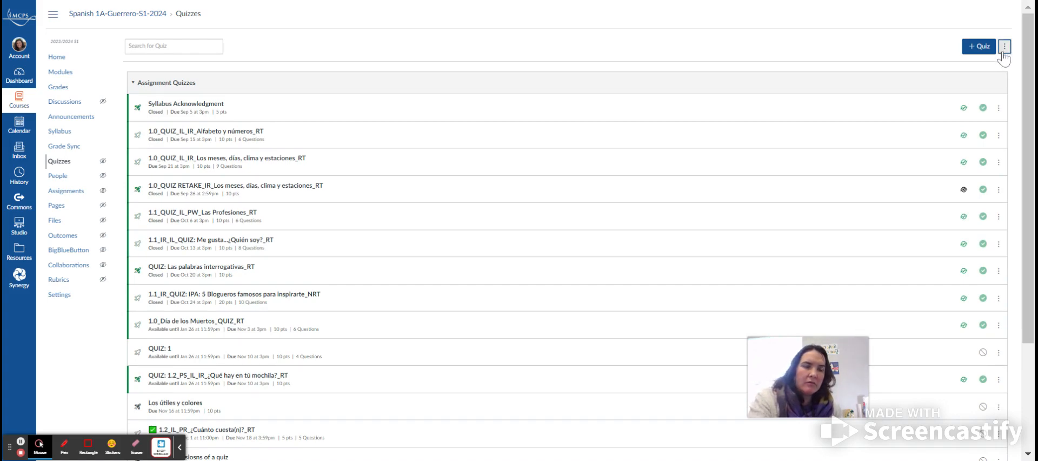
- Open the course's classic question banks page and go back to the quizzes list
{"action": "left_click", "coordinate": [1003, 48]}
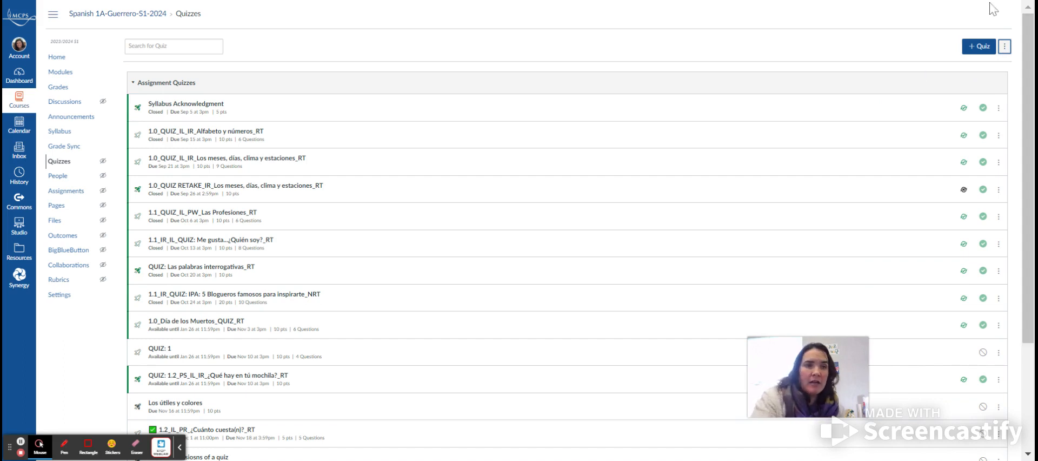
{"action": "left_click", "coordinate": [1004, 49]}
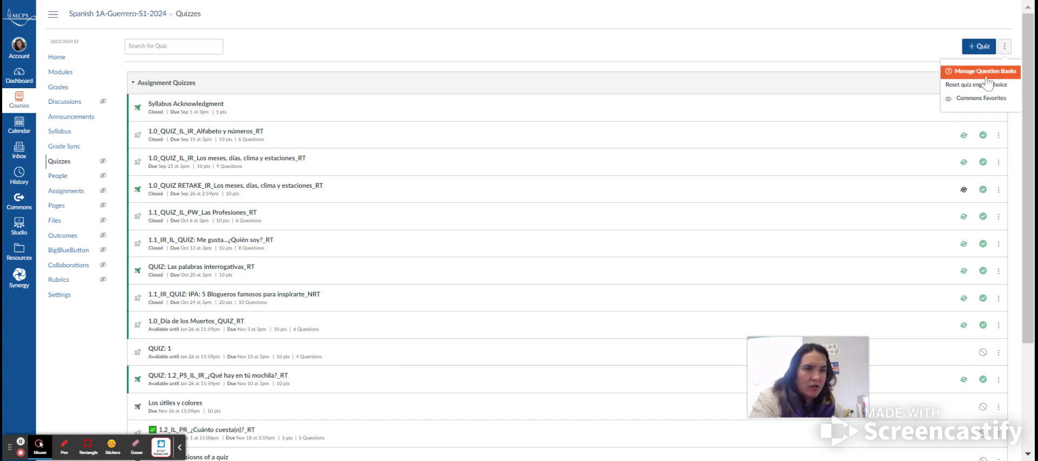
{"action": "left_click", "coordinate": [987, 72]}
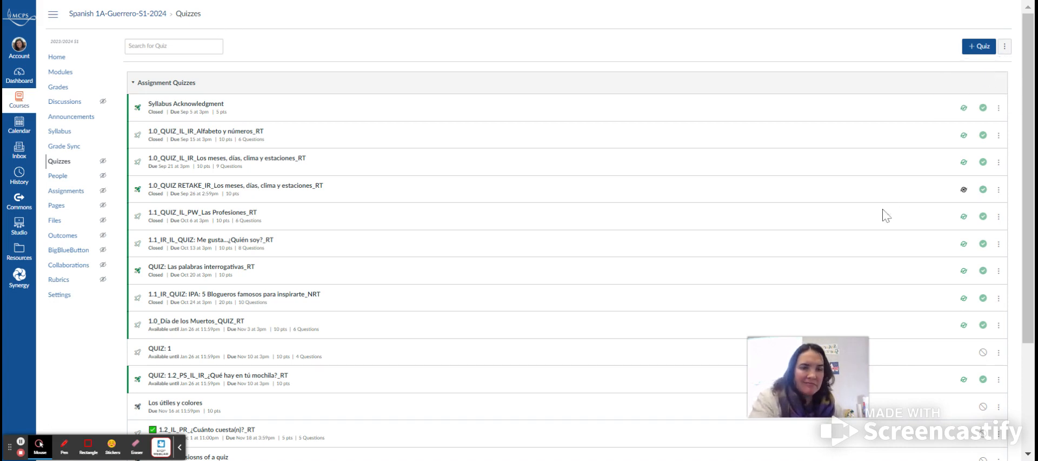
{"action": "left_click", "coordinate": [584, 104]}
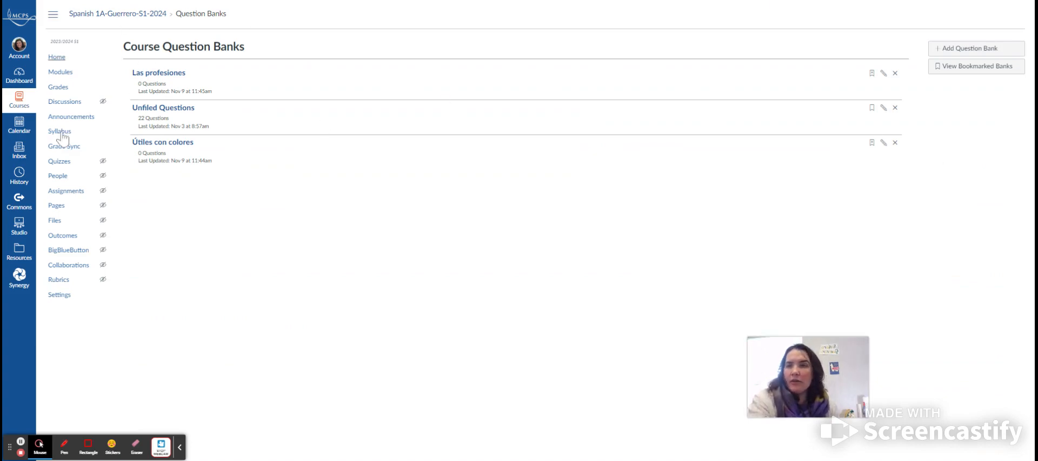
{"action": "left_click", "coordinate": [65, 166]}
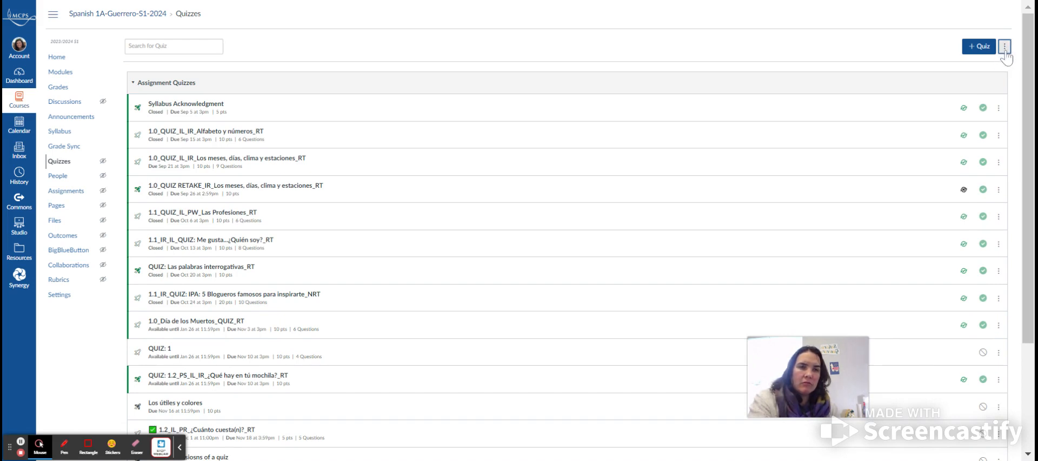
- Open the Unfiled Questions bank from the course question banks and scroll through its questions
{"action": "left_click", "coordinate": [1005, 49]}
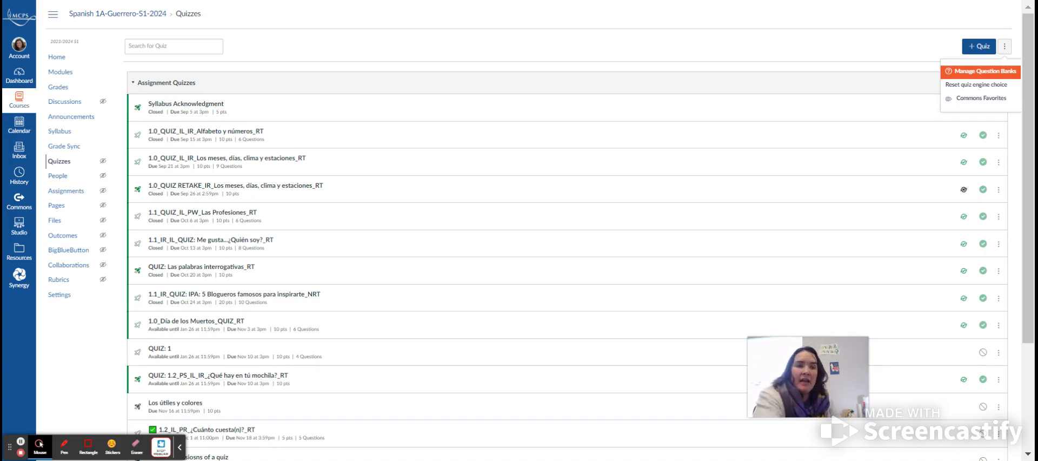
{"action": "left_click", "coordinate": [995, 74]}
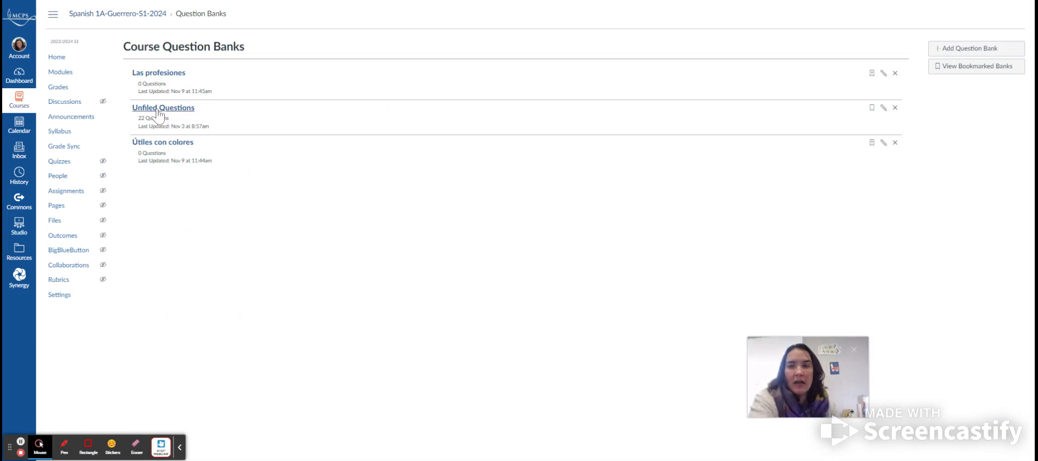
{"action": "left_click", "coordinate": [883, 109]}
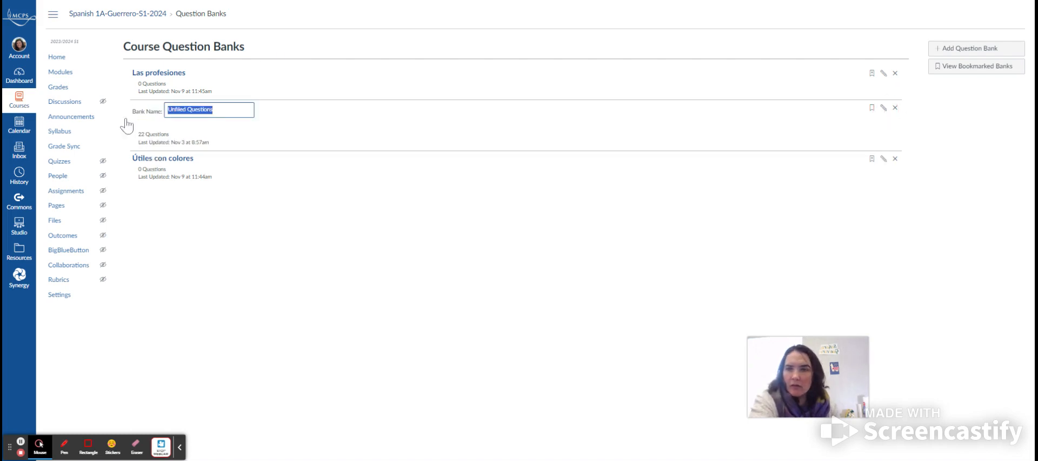
{"action": "left_click", "coordinate": [275, 141]}
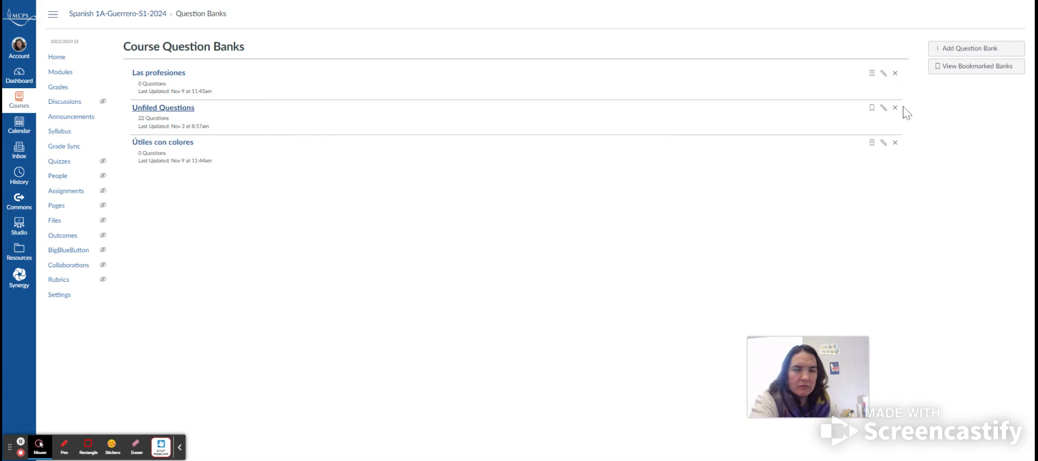
{"action": "left_click", "coordinate": [153, 109]}
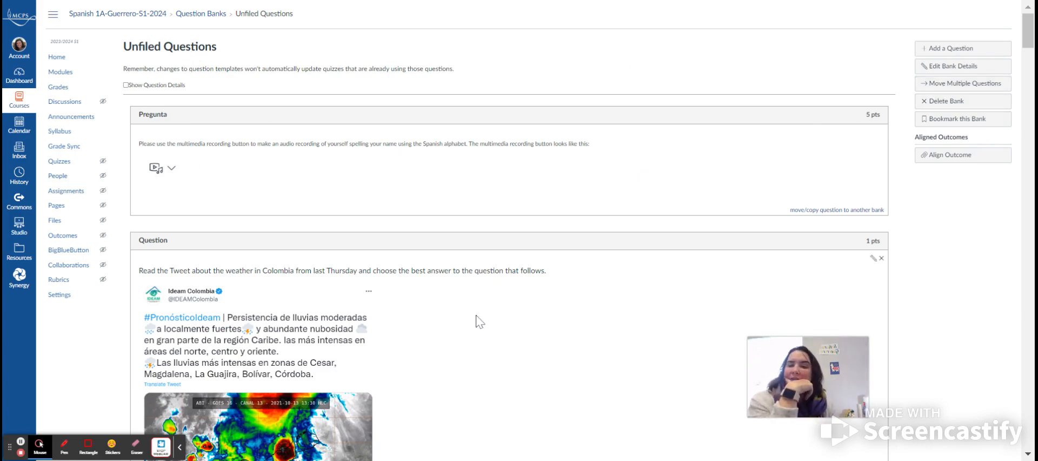
{"action": "scroll", "coordinate": [475, 321], "scroll_direction": "down", "scroll_amount": 20}
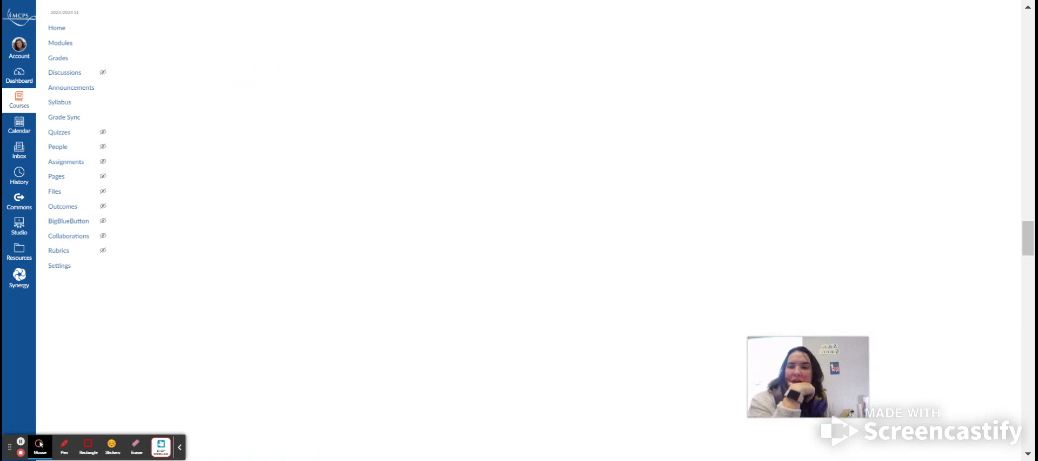
{"action": "scroll", "coordinate": [508, 233], "scroll_direction": "down", "scroll_amount": 15}
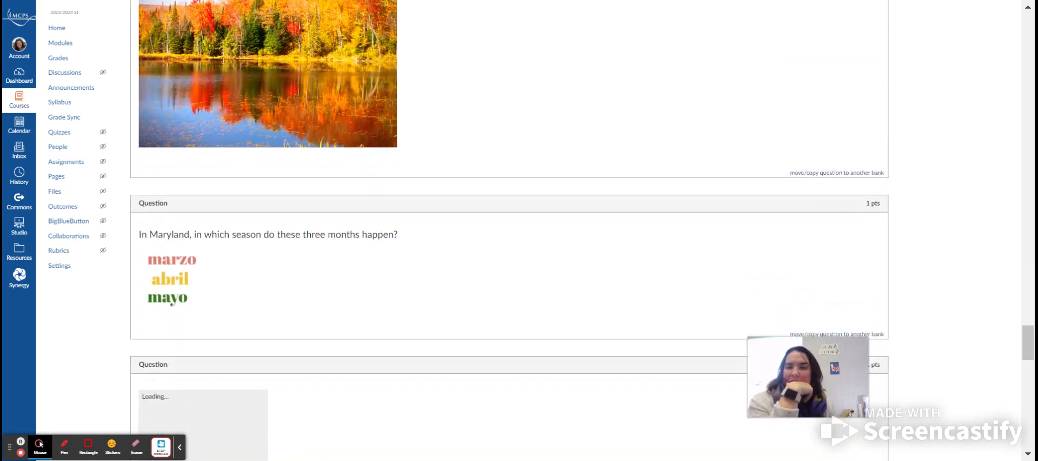
{"action": "scroll", "coordinate": [508, 233], "scroll_direction": "down", "scroll_amount": 15}
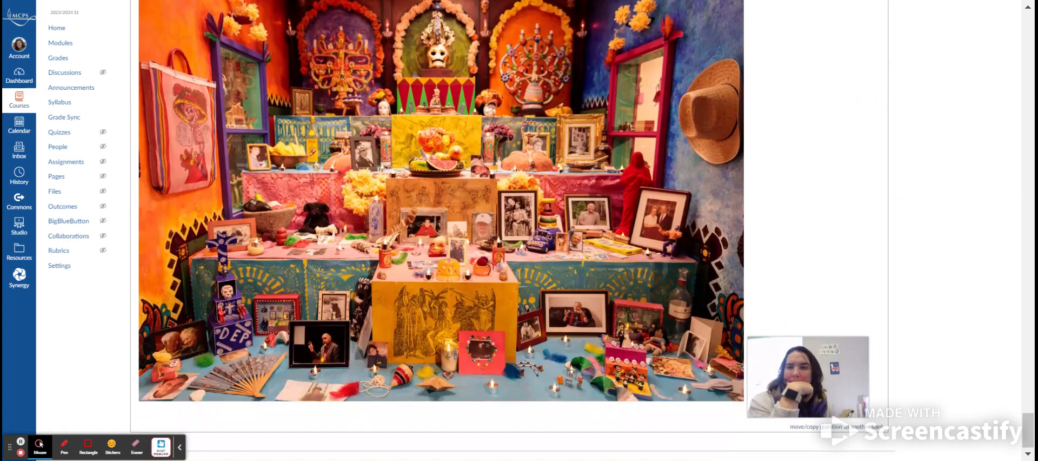
{"action": "scroll", "coordinate": [508, 233], "scroll_direction": "up", "scroll_amount": 20}
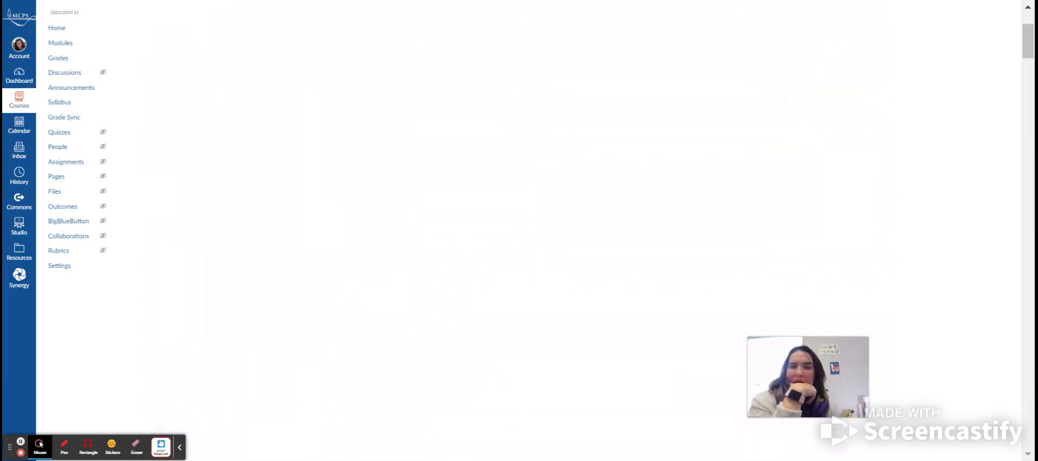
{"action": "scroll", "coordinate": [508, 232], "scroll_direction": "up", "scroll_amount": 1}
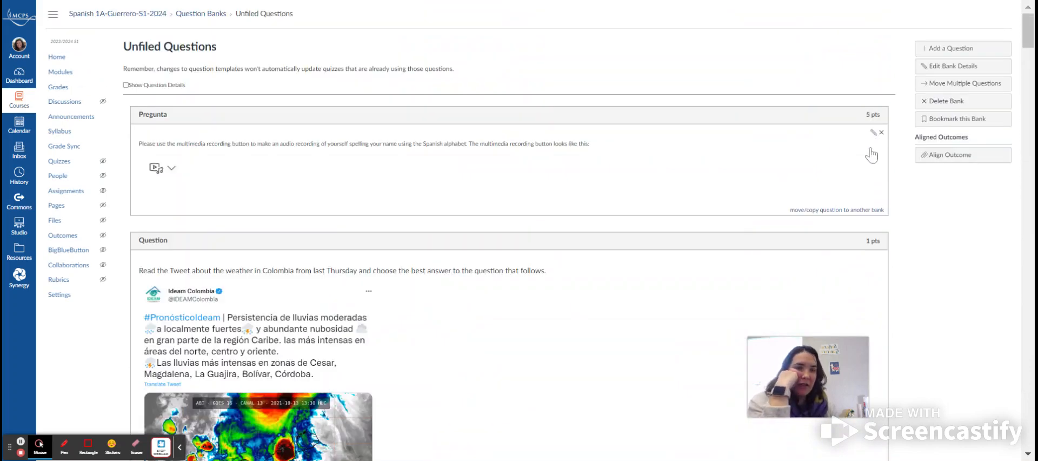
{"action": "left_click", "coordinate": [832, 214]}
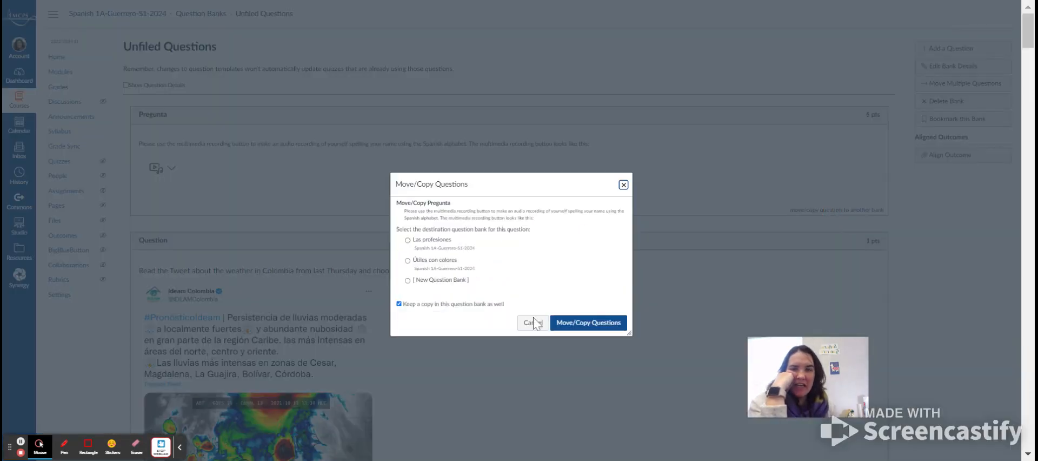
{"action": "left_click", "coordinate": [407, 281]}
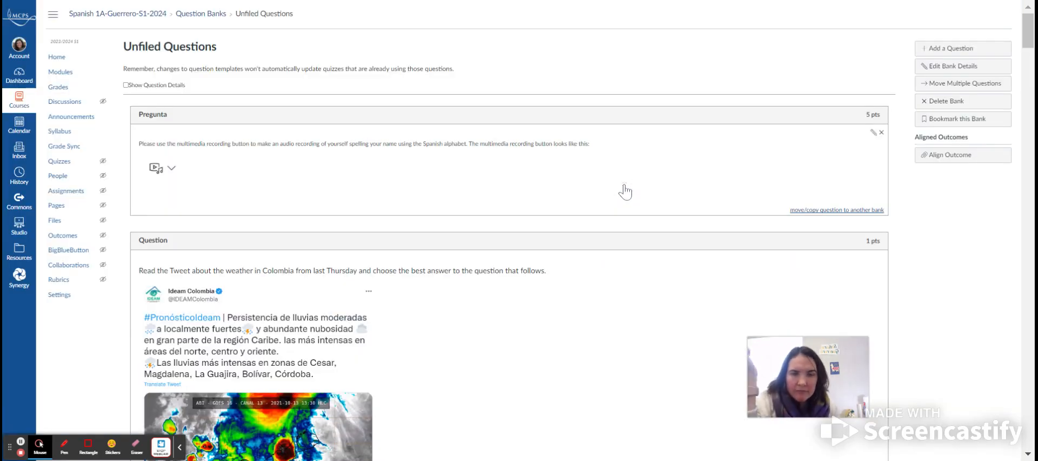
{"action": "left_click", "coordinate": [623, 185]}
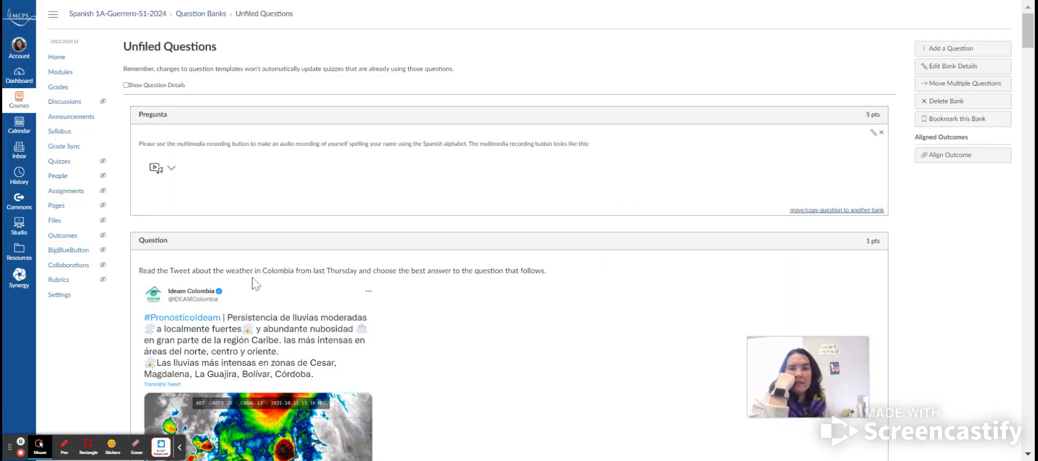